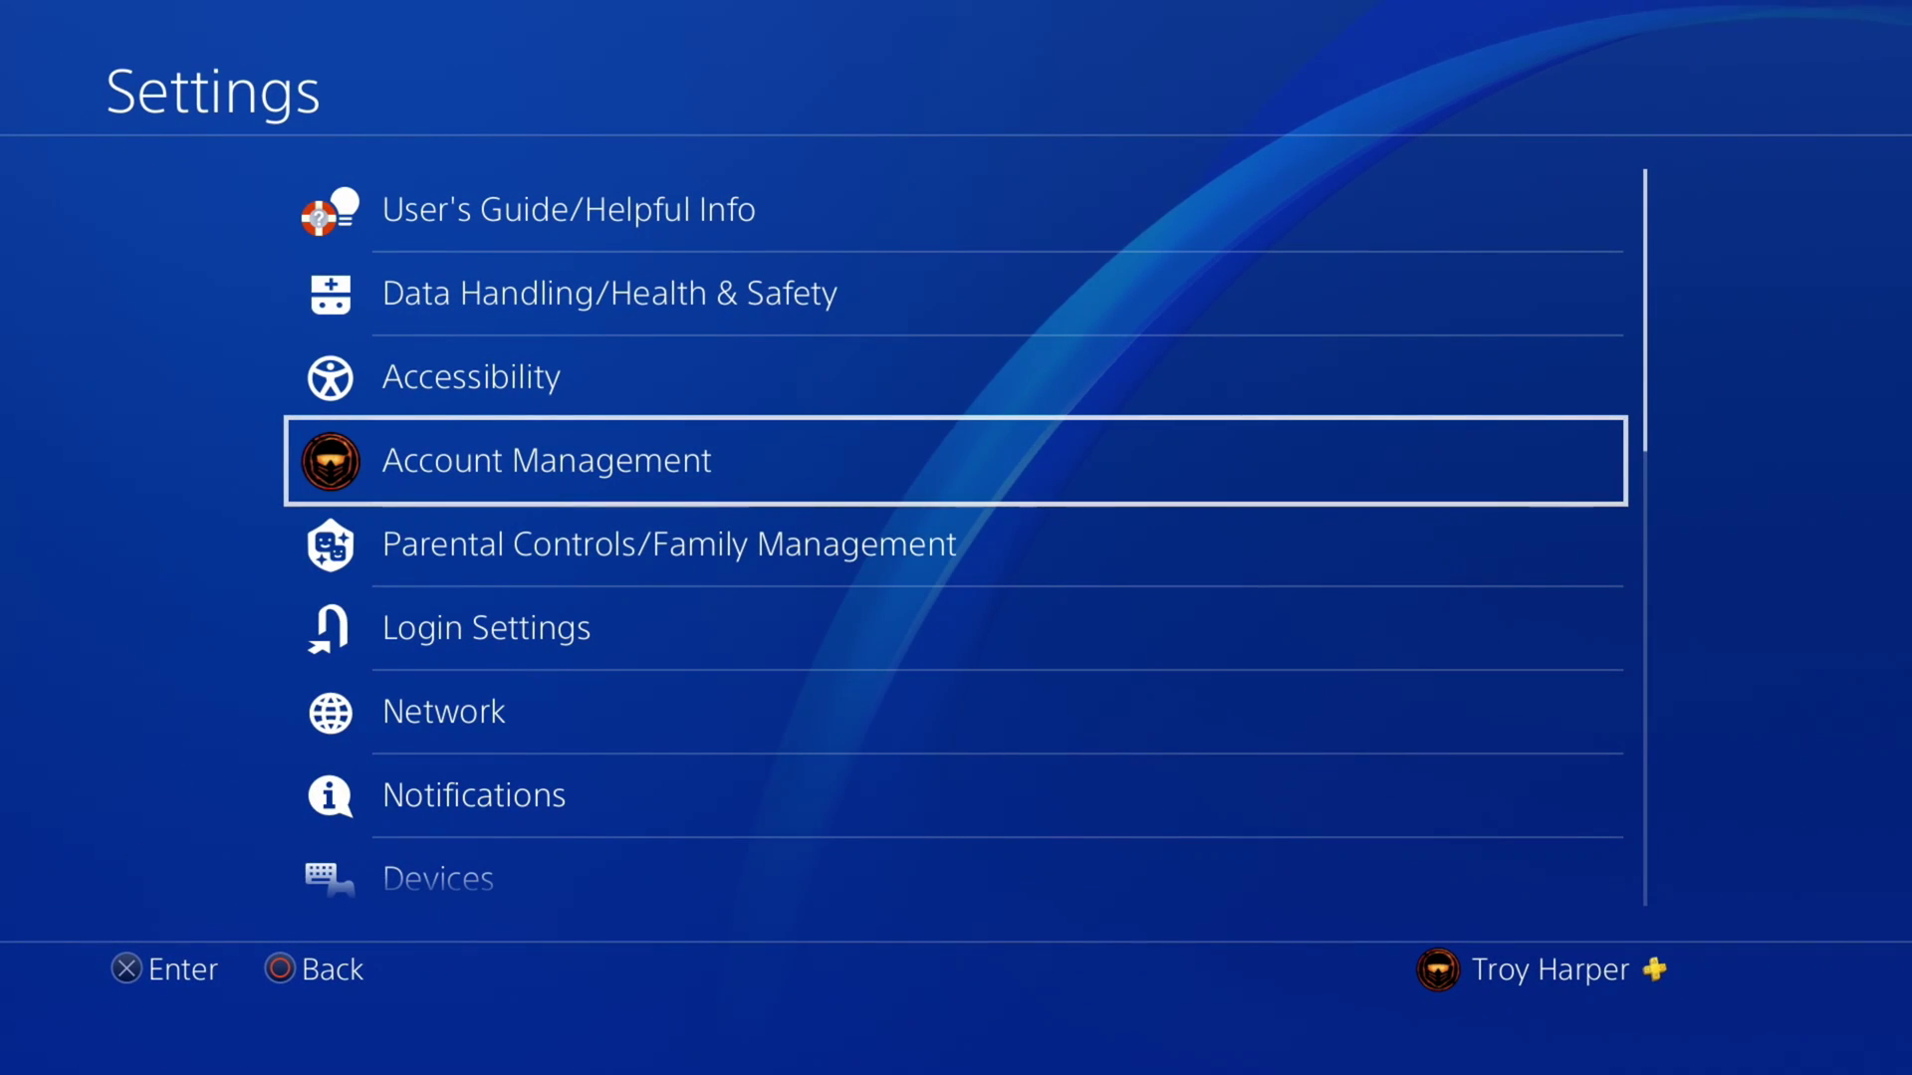
Move down from Account Management to highlight Network in the Settings menu.
key("Down")
key("Down")
key("Down")
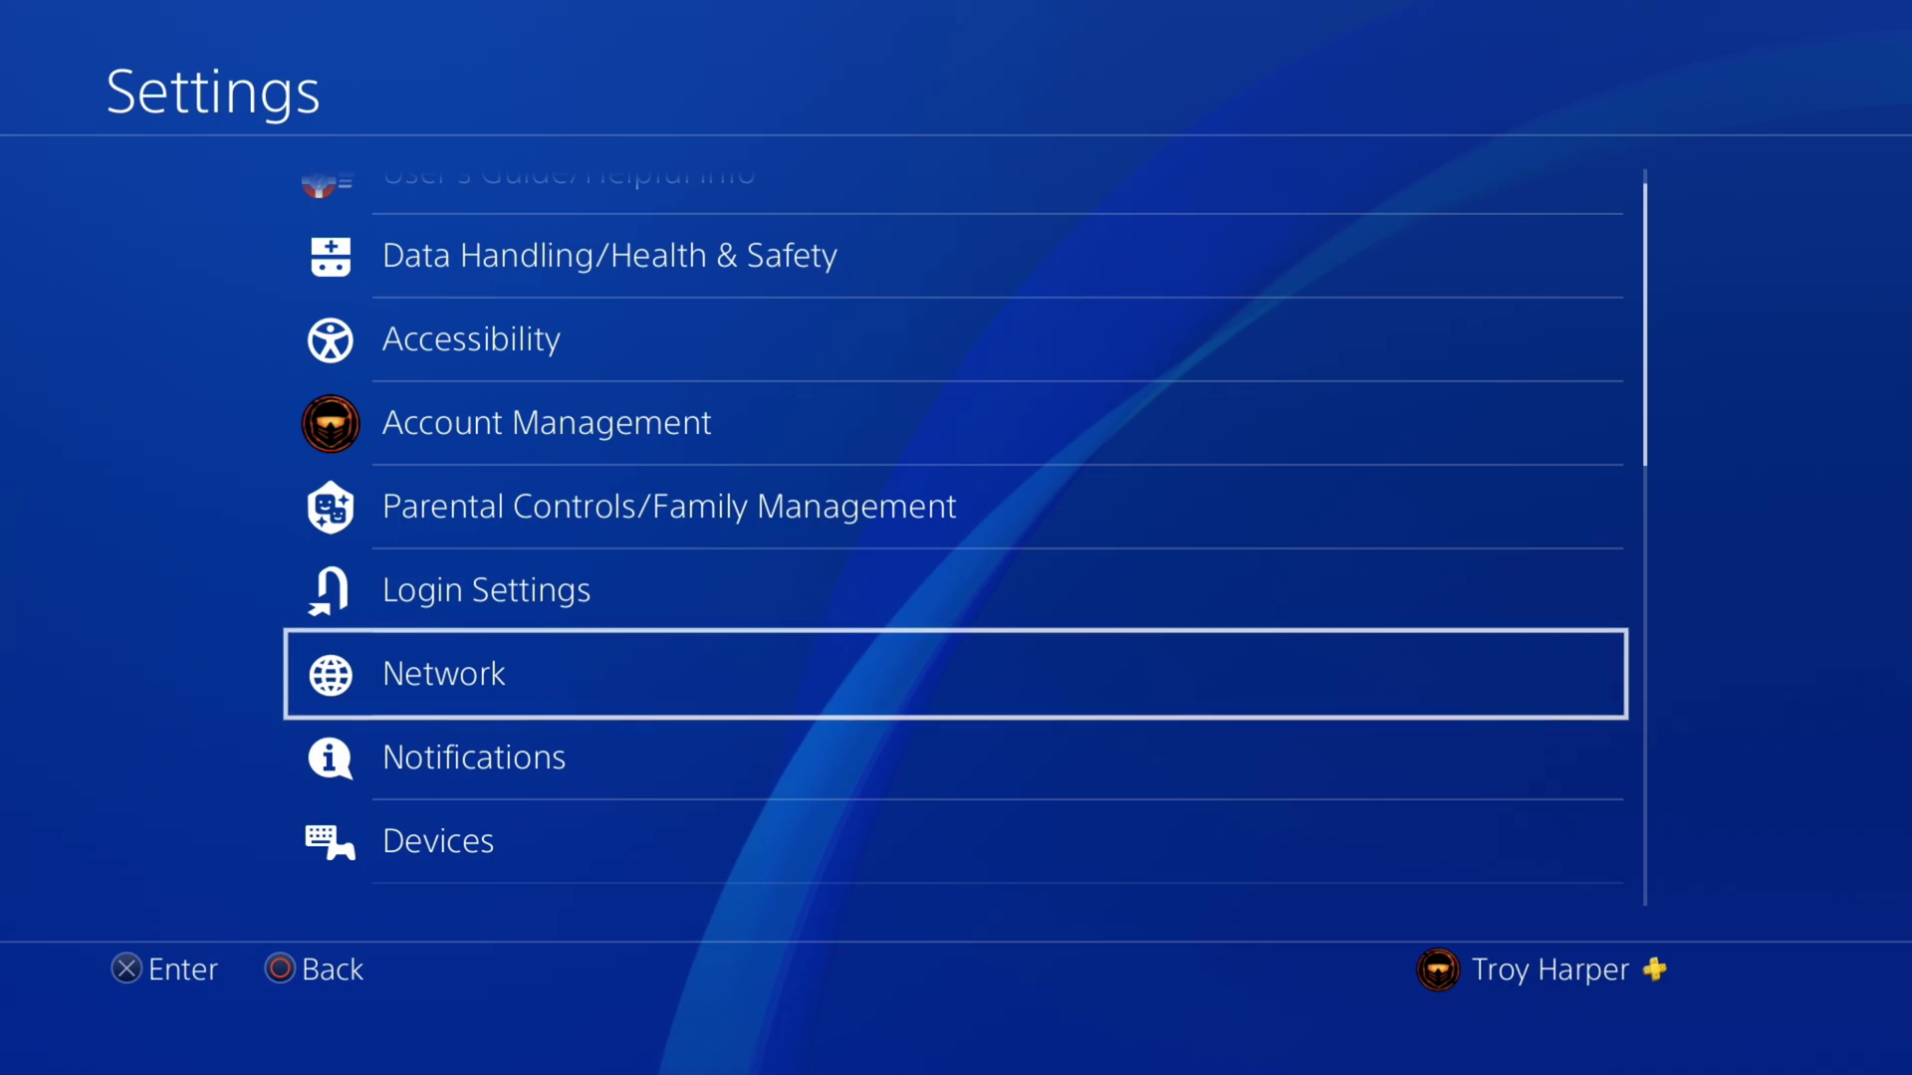
Start a new Custom internet connection setup using a LAN cable.
key("Return")
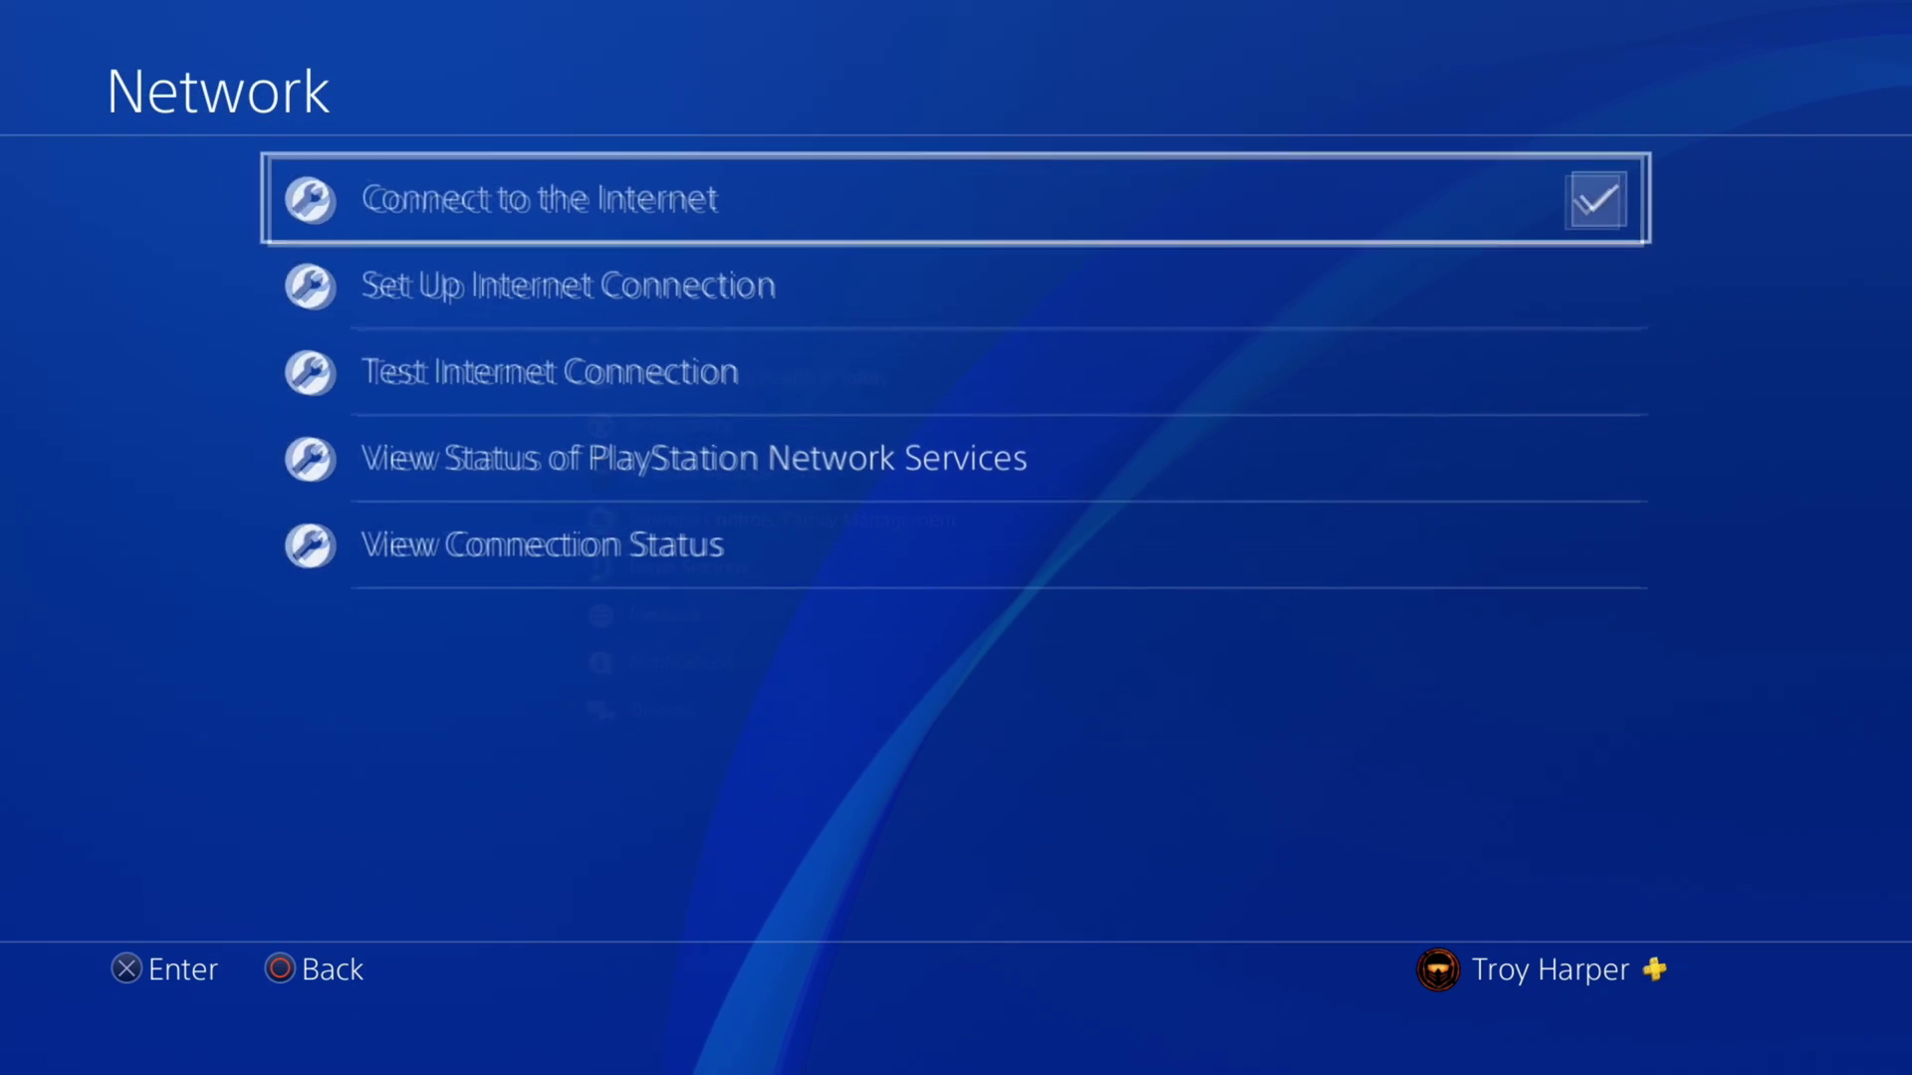
key("Down")
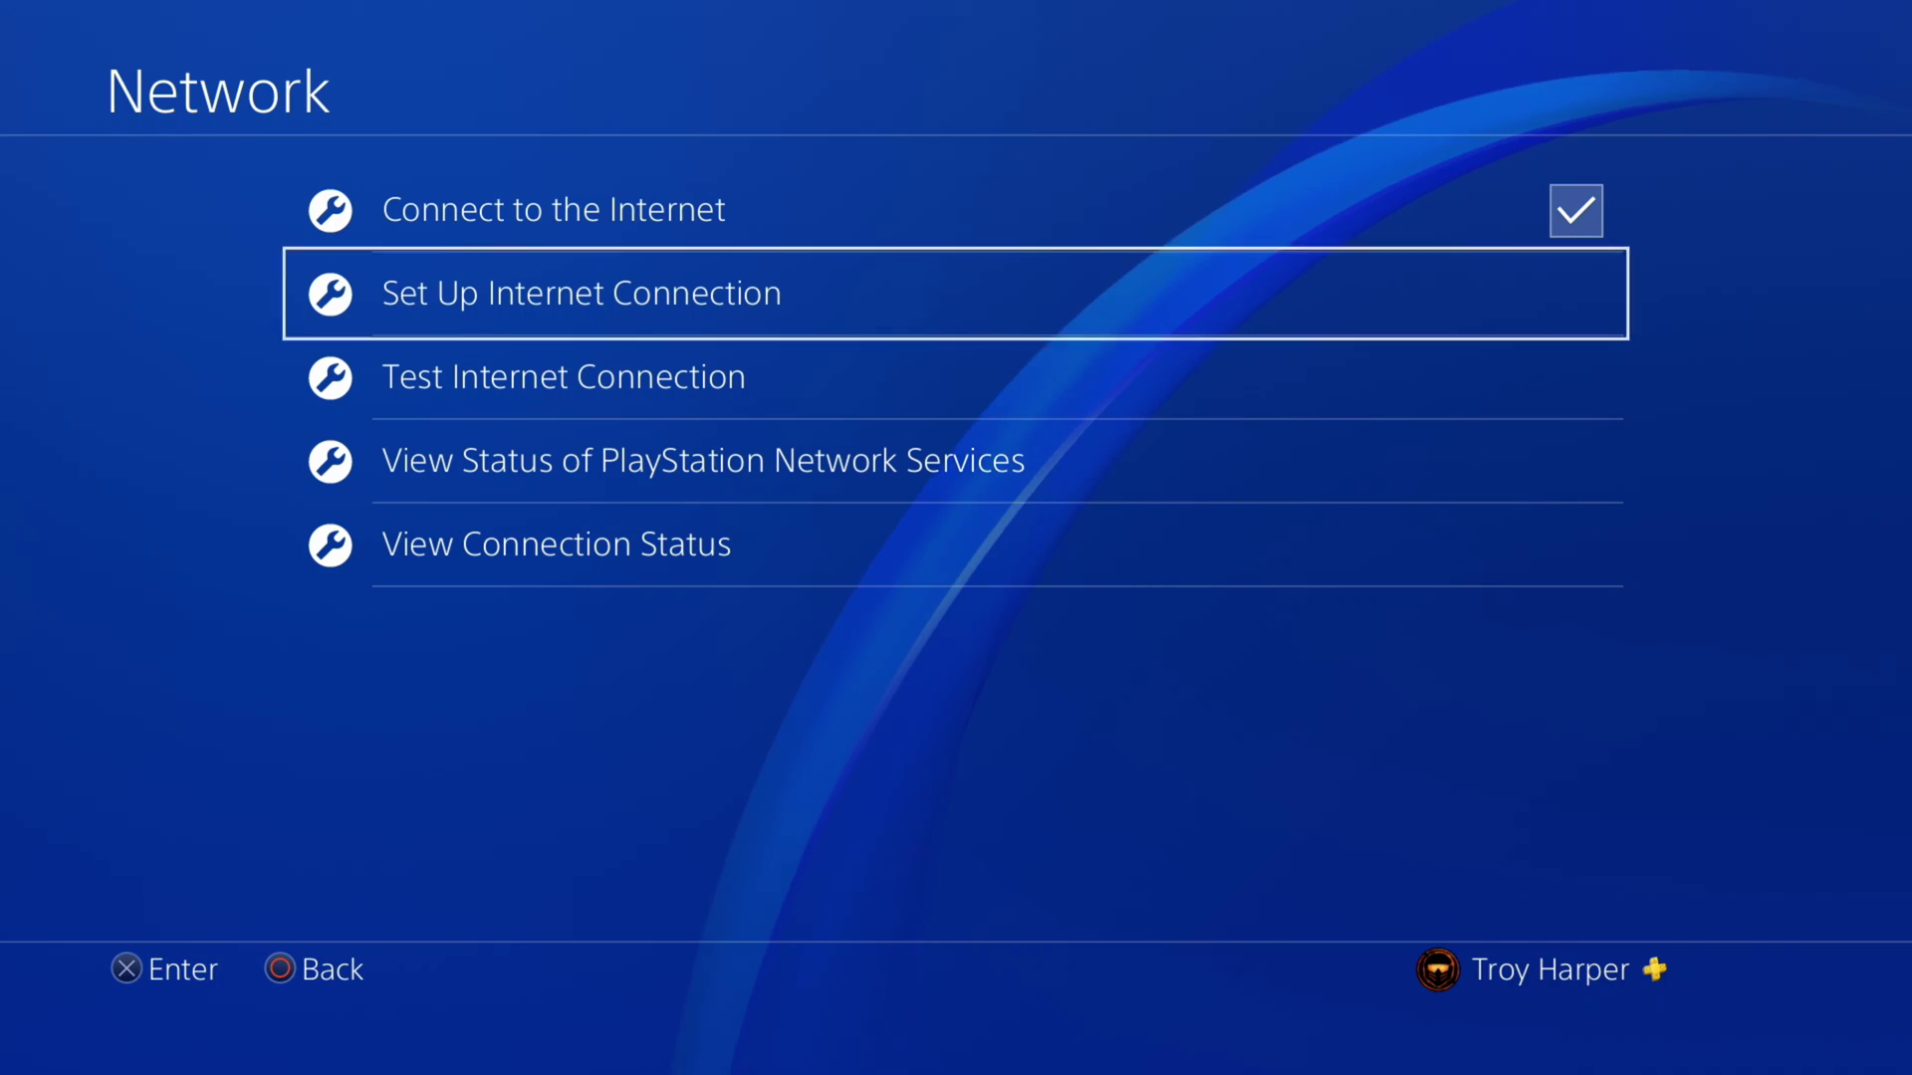
key("Return")
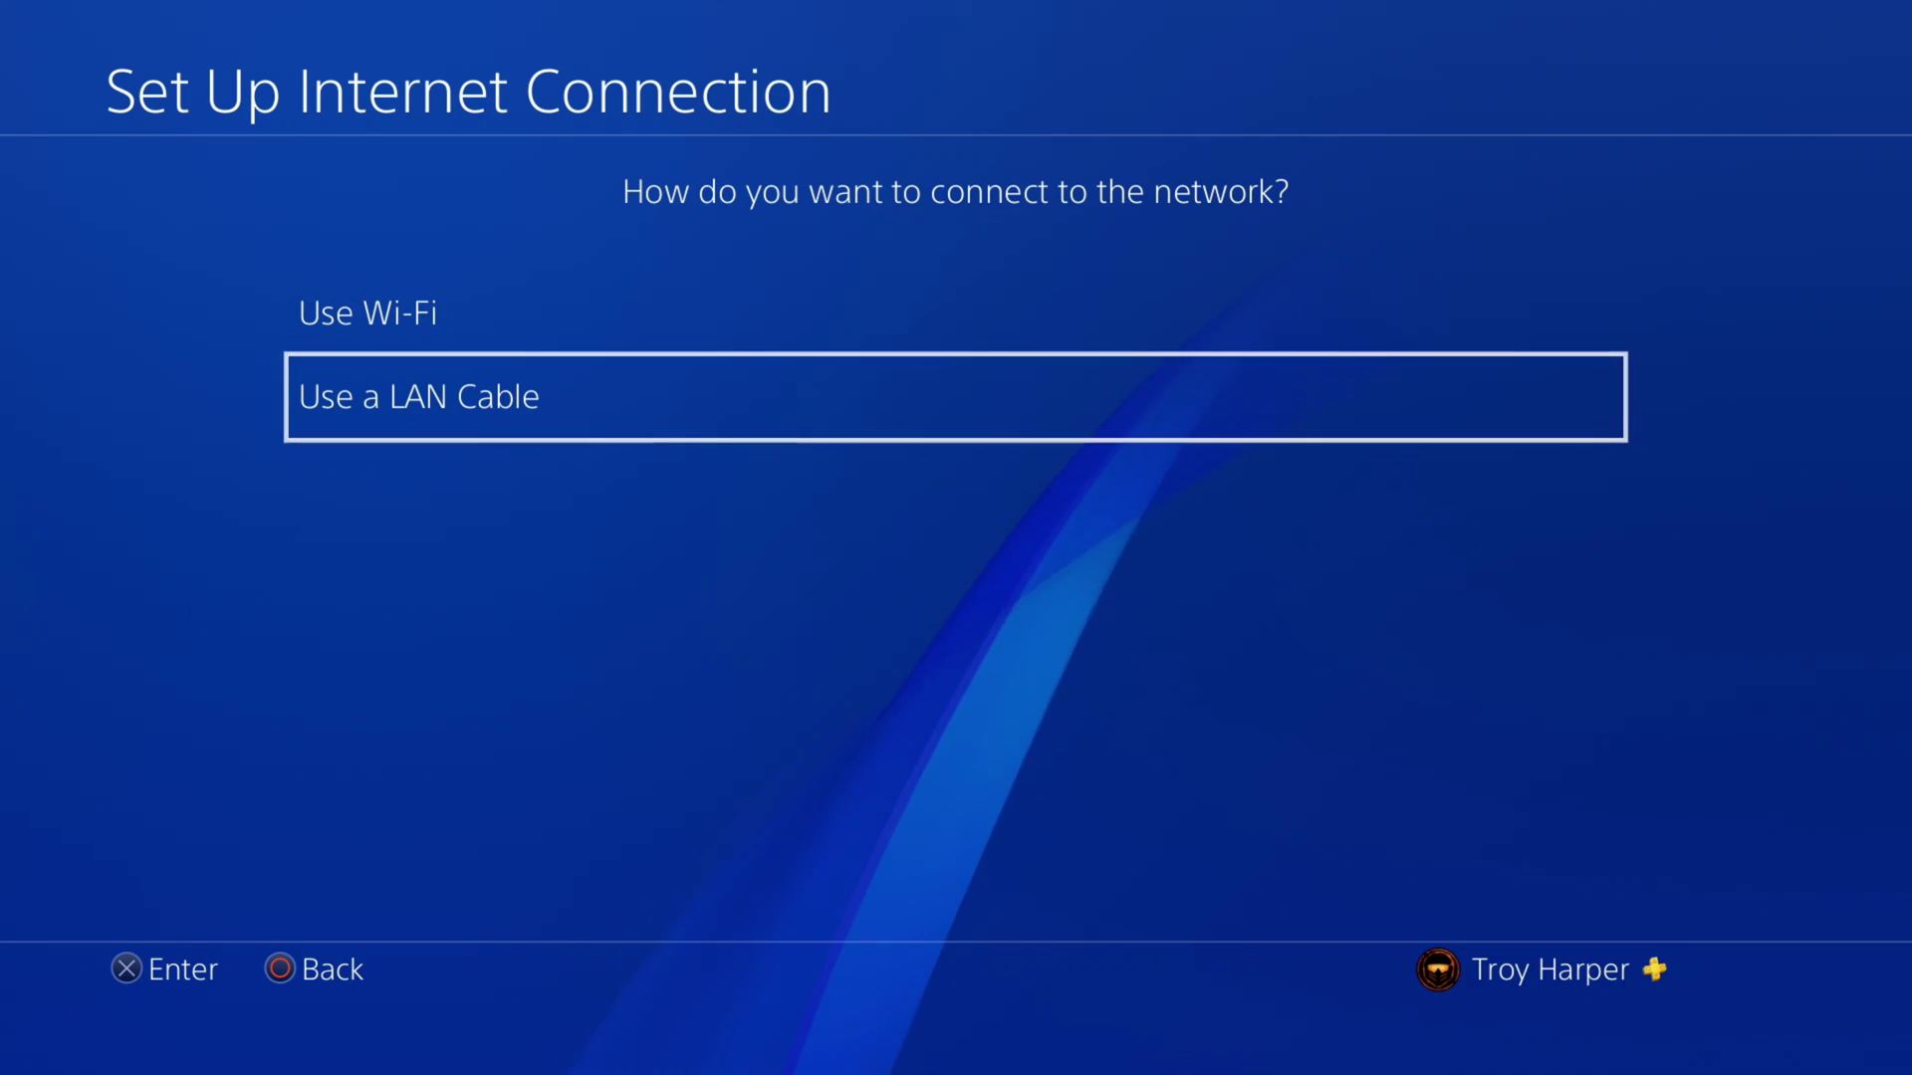
key("Return")
key("Down")
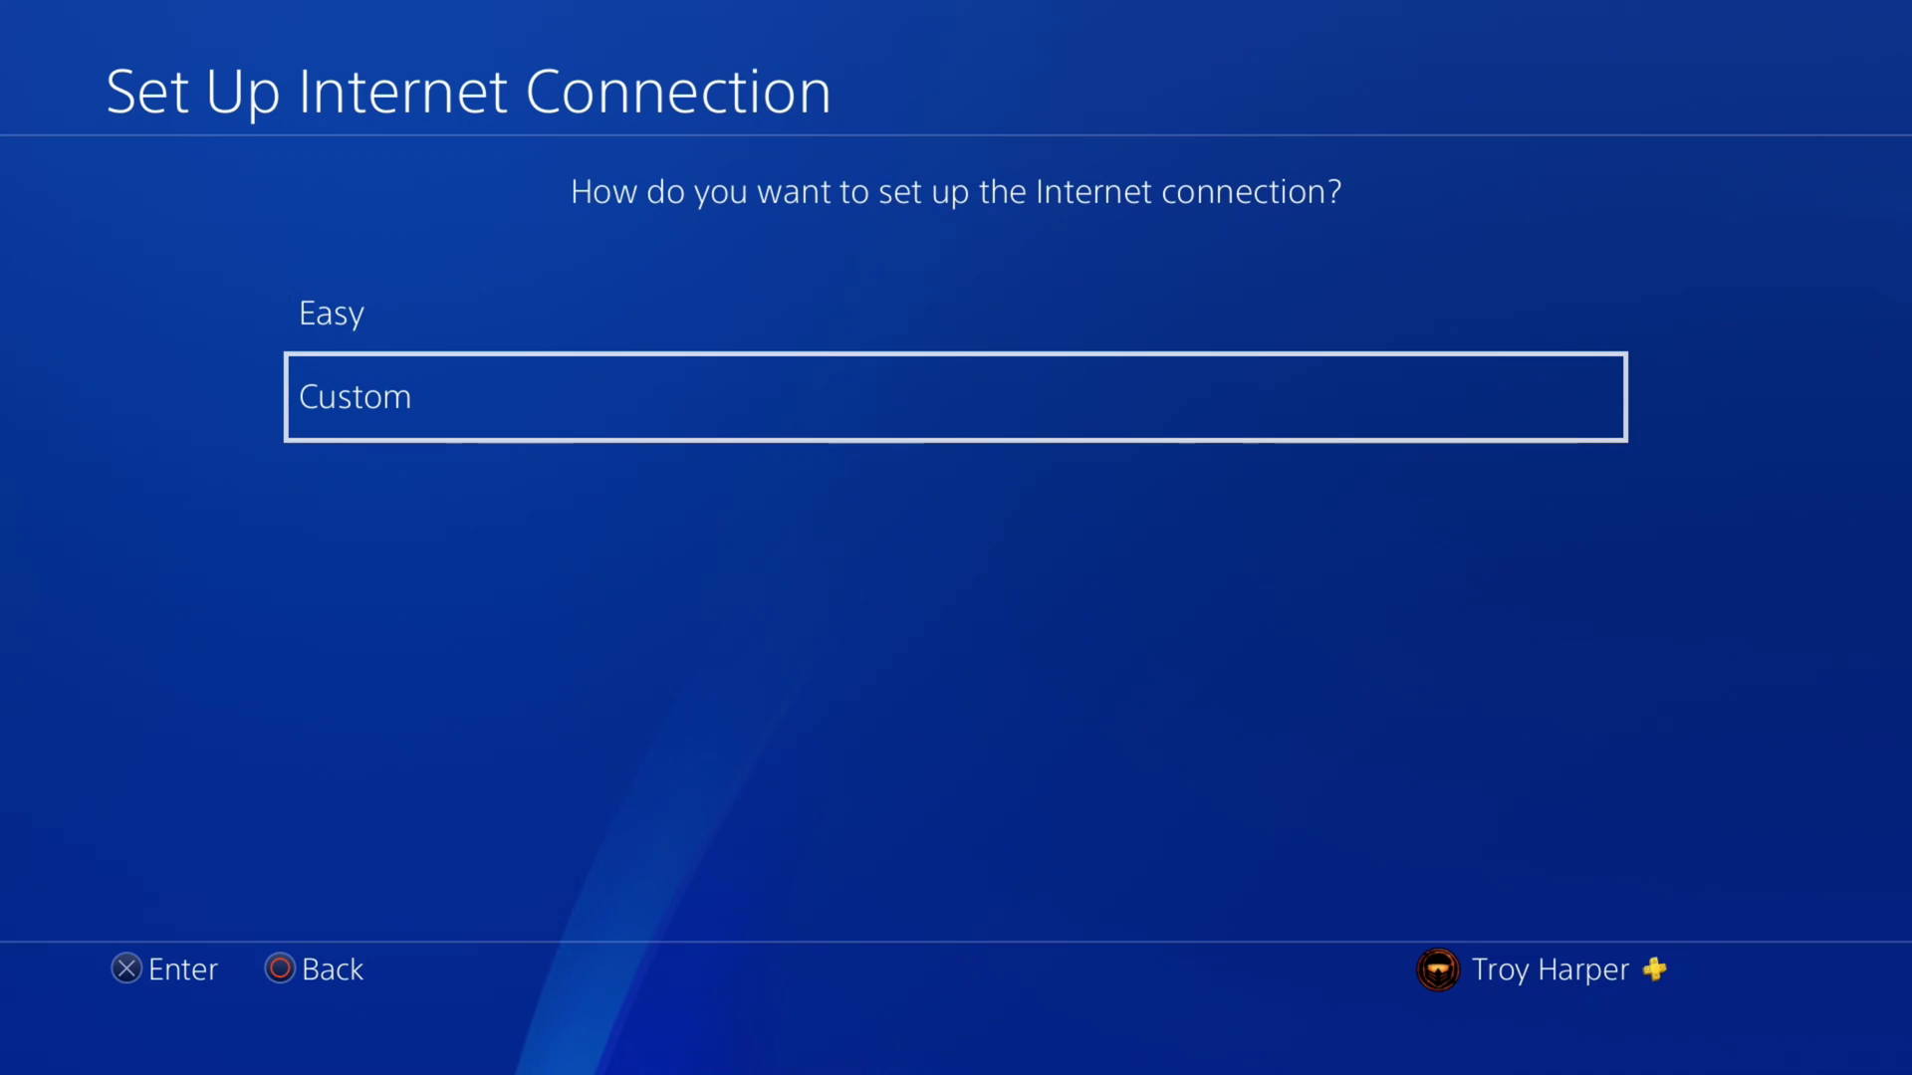
key("Return")
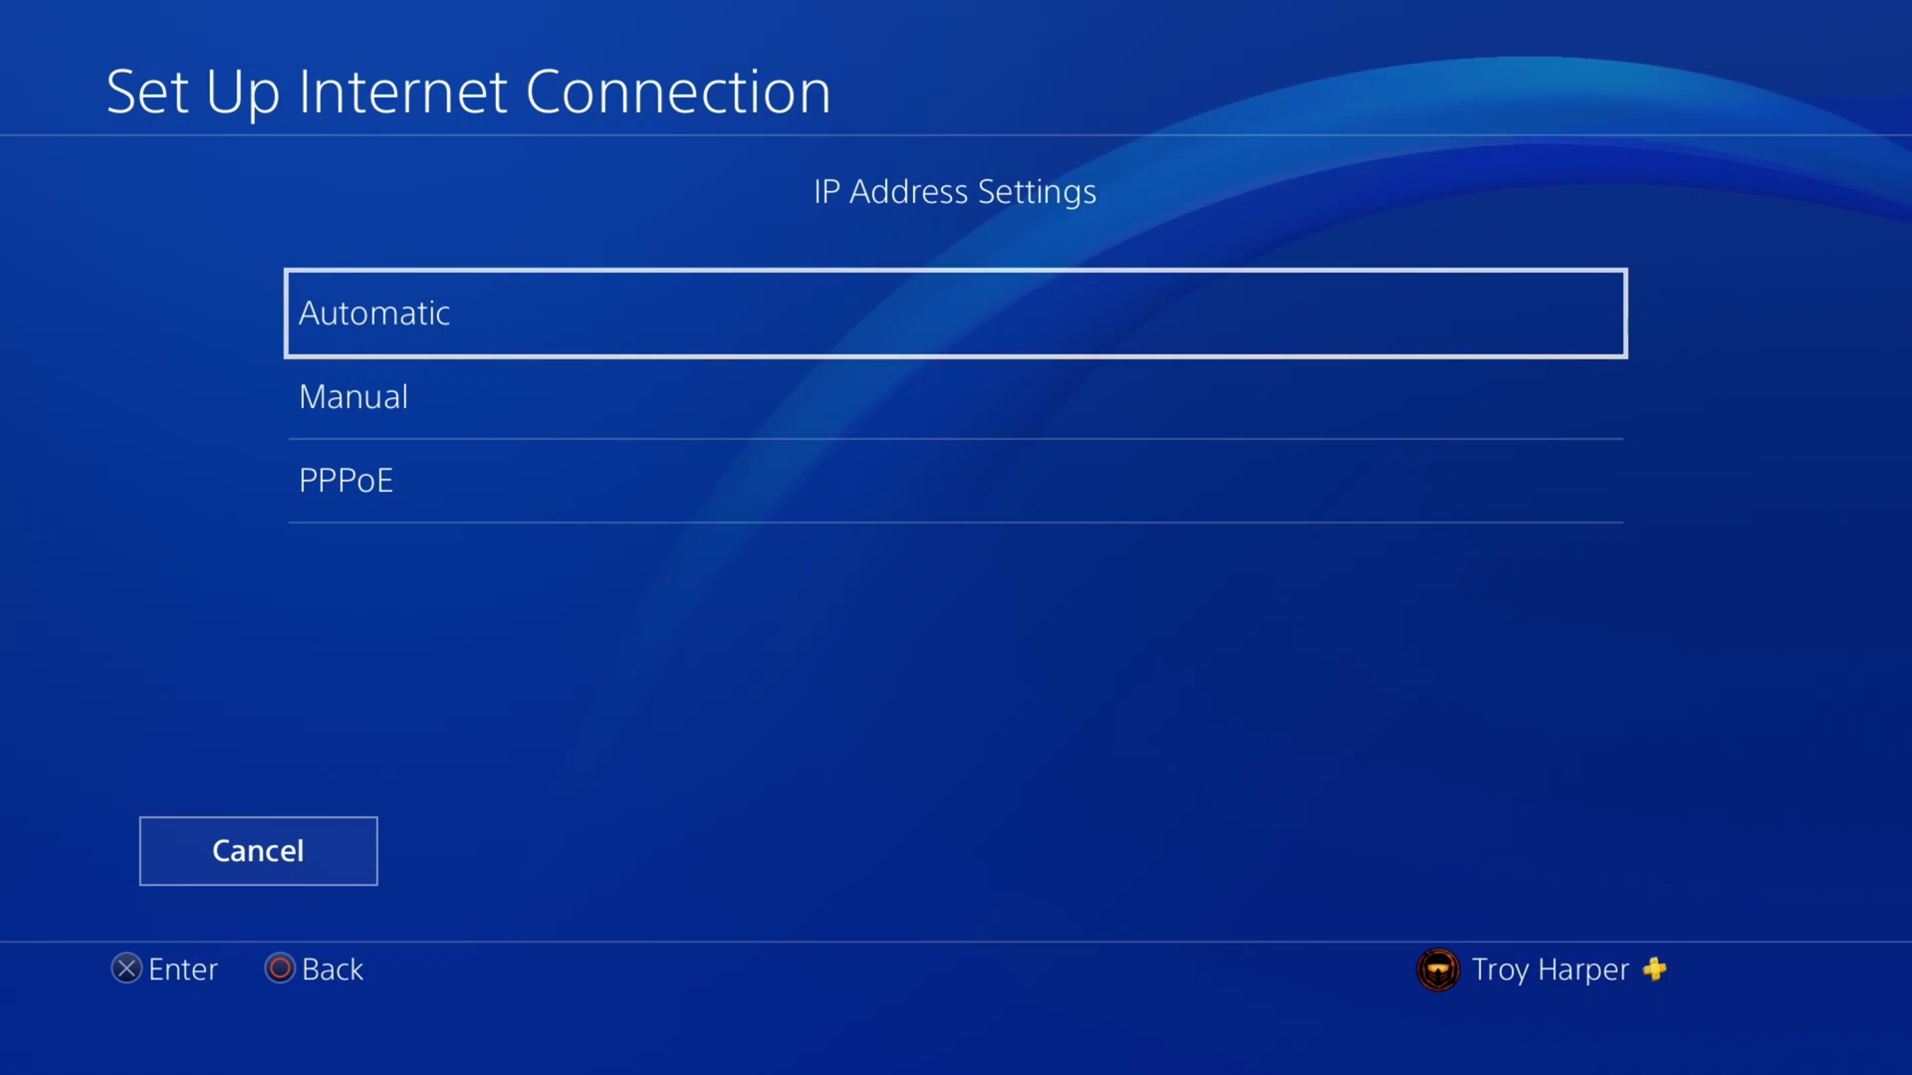
Choose Automatic IP, Do Not Specify for DHCP host name, and Manual DNS.
key("Return")
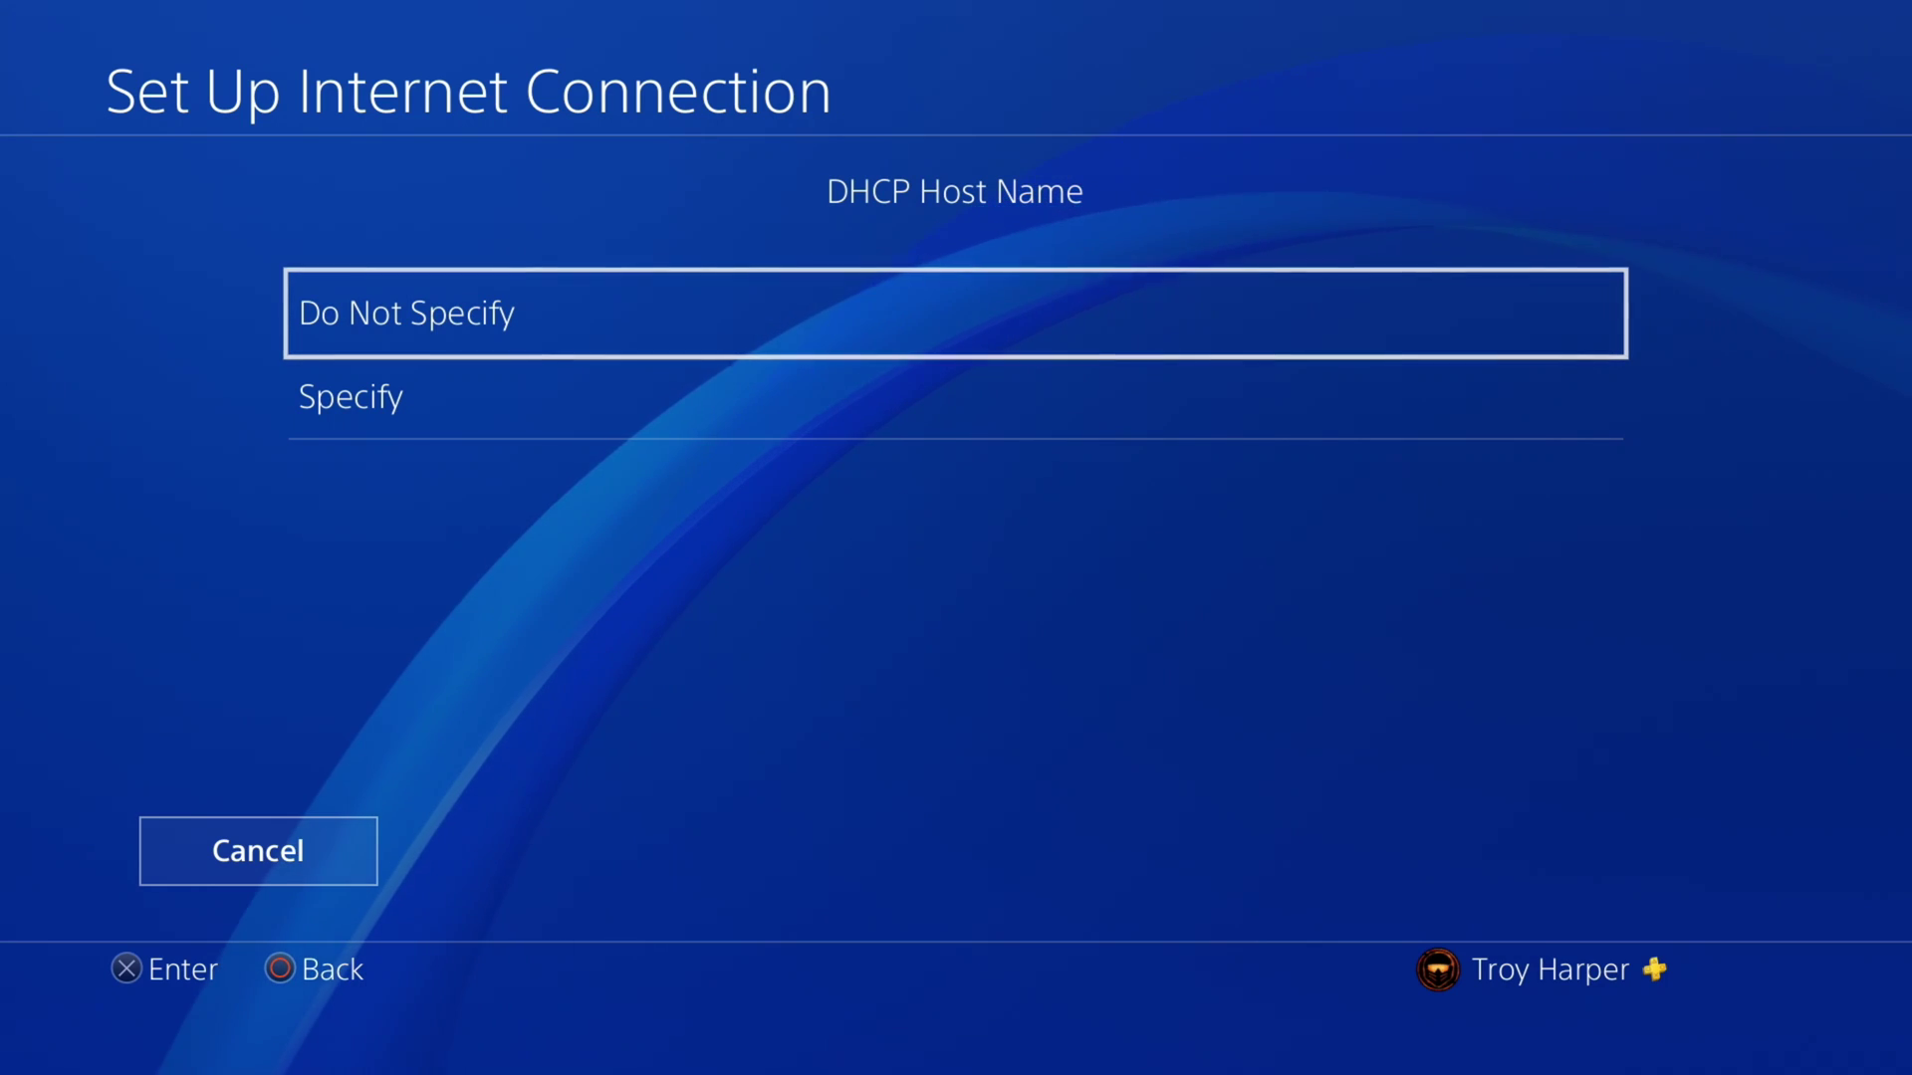
key("Return")
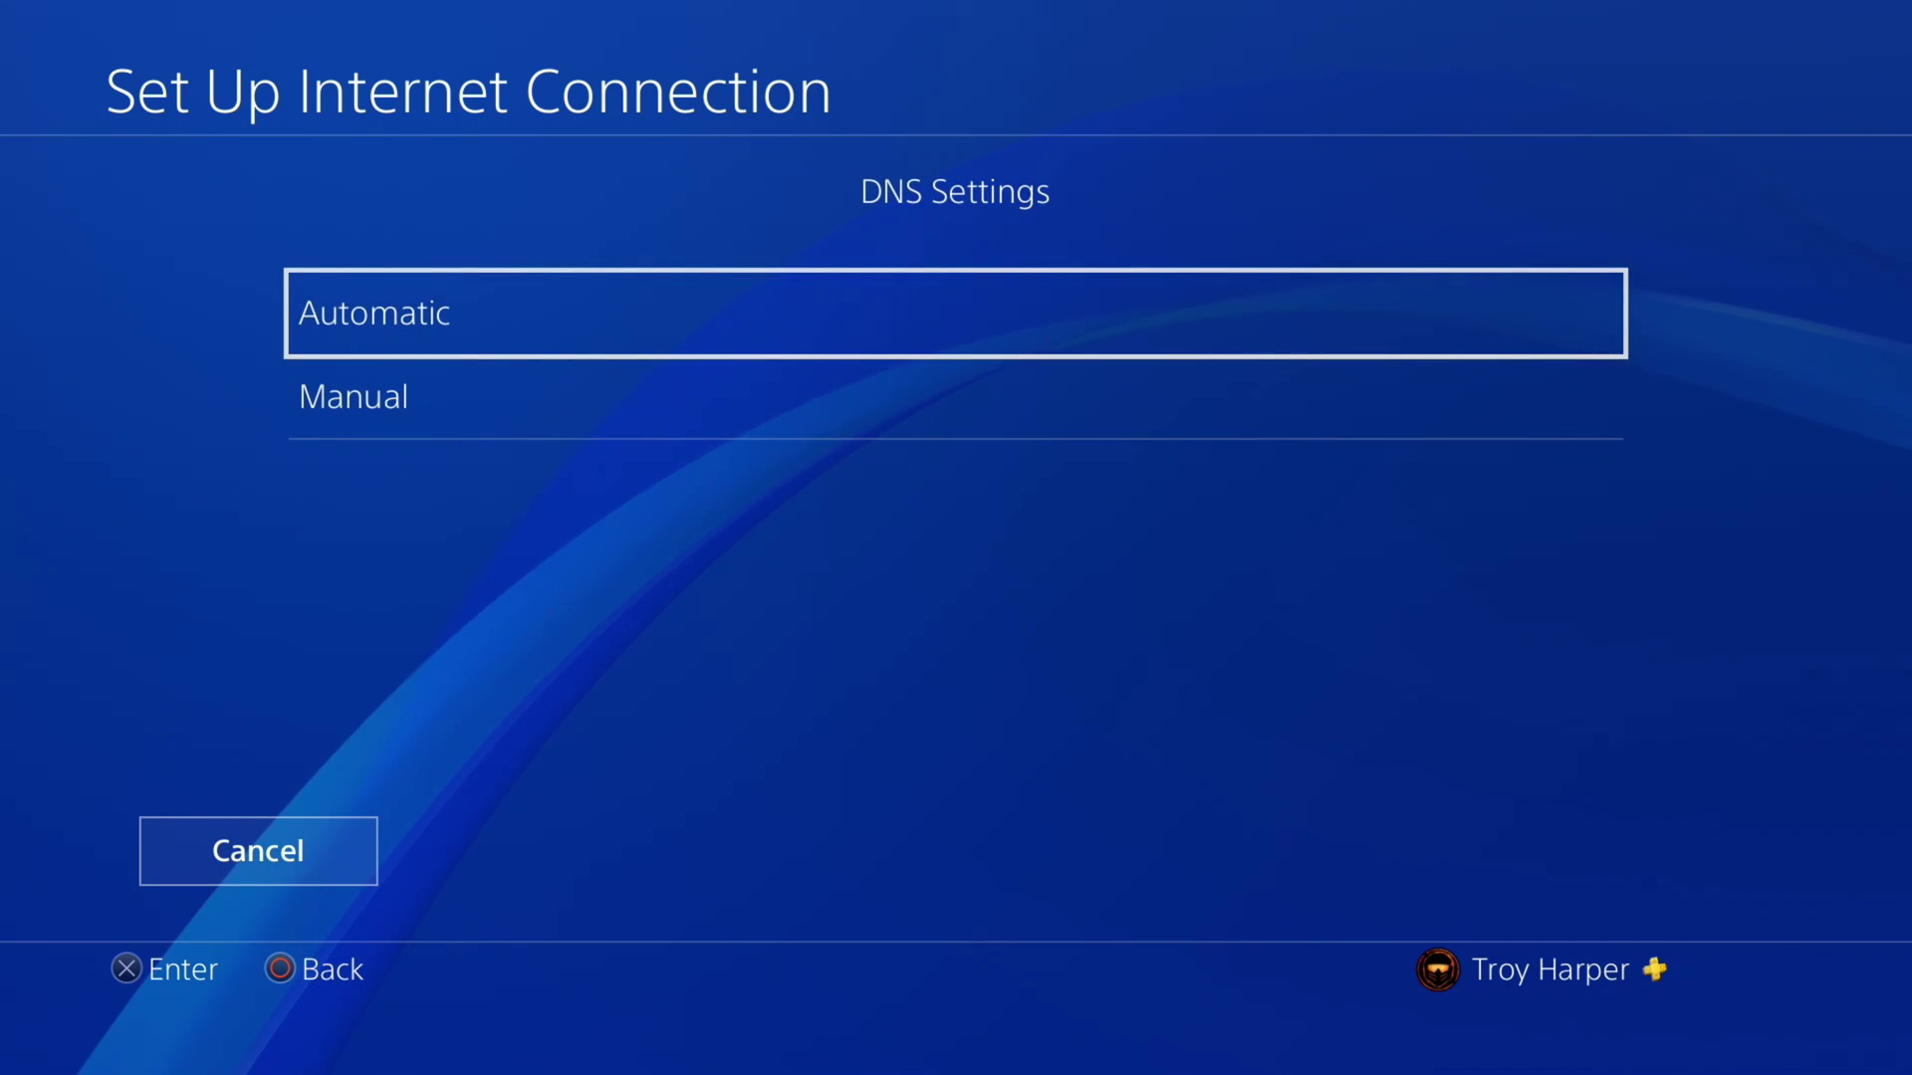
key("Down")
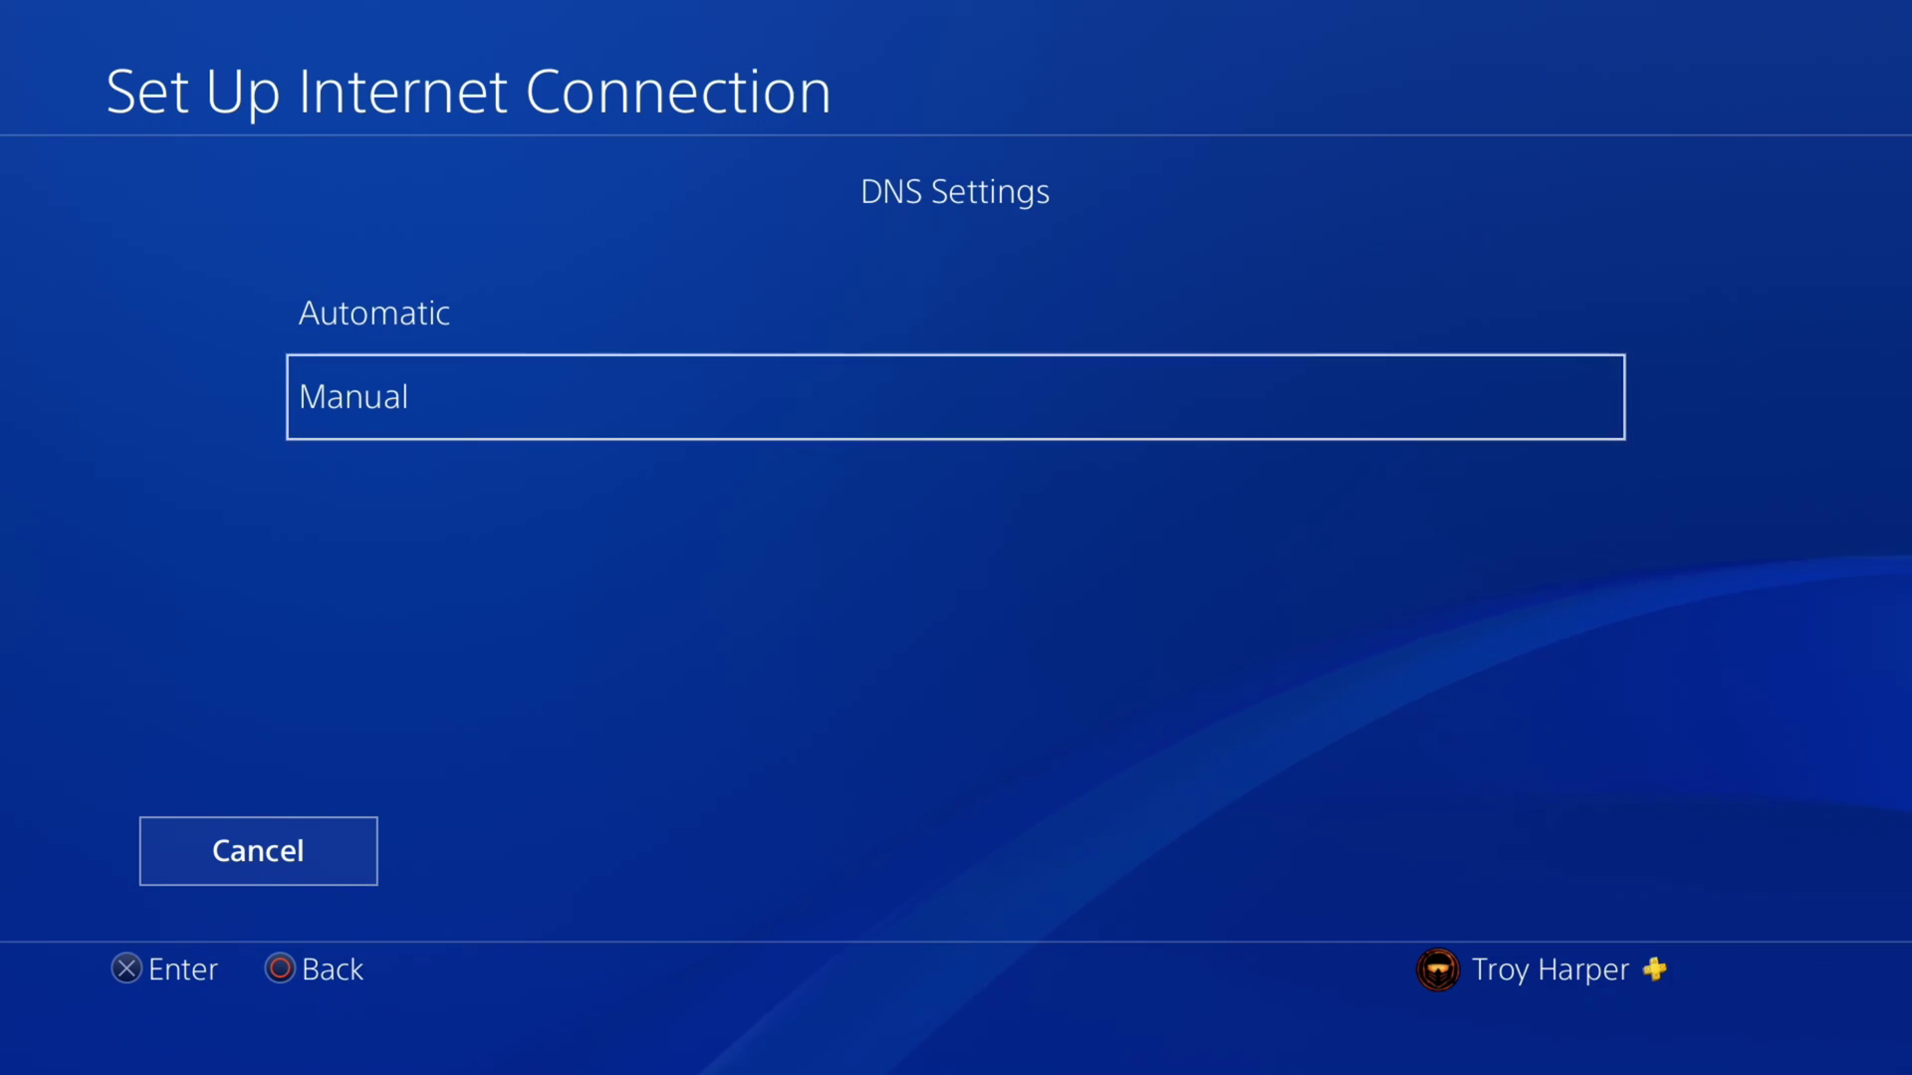
key("Return")
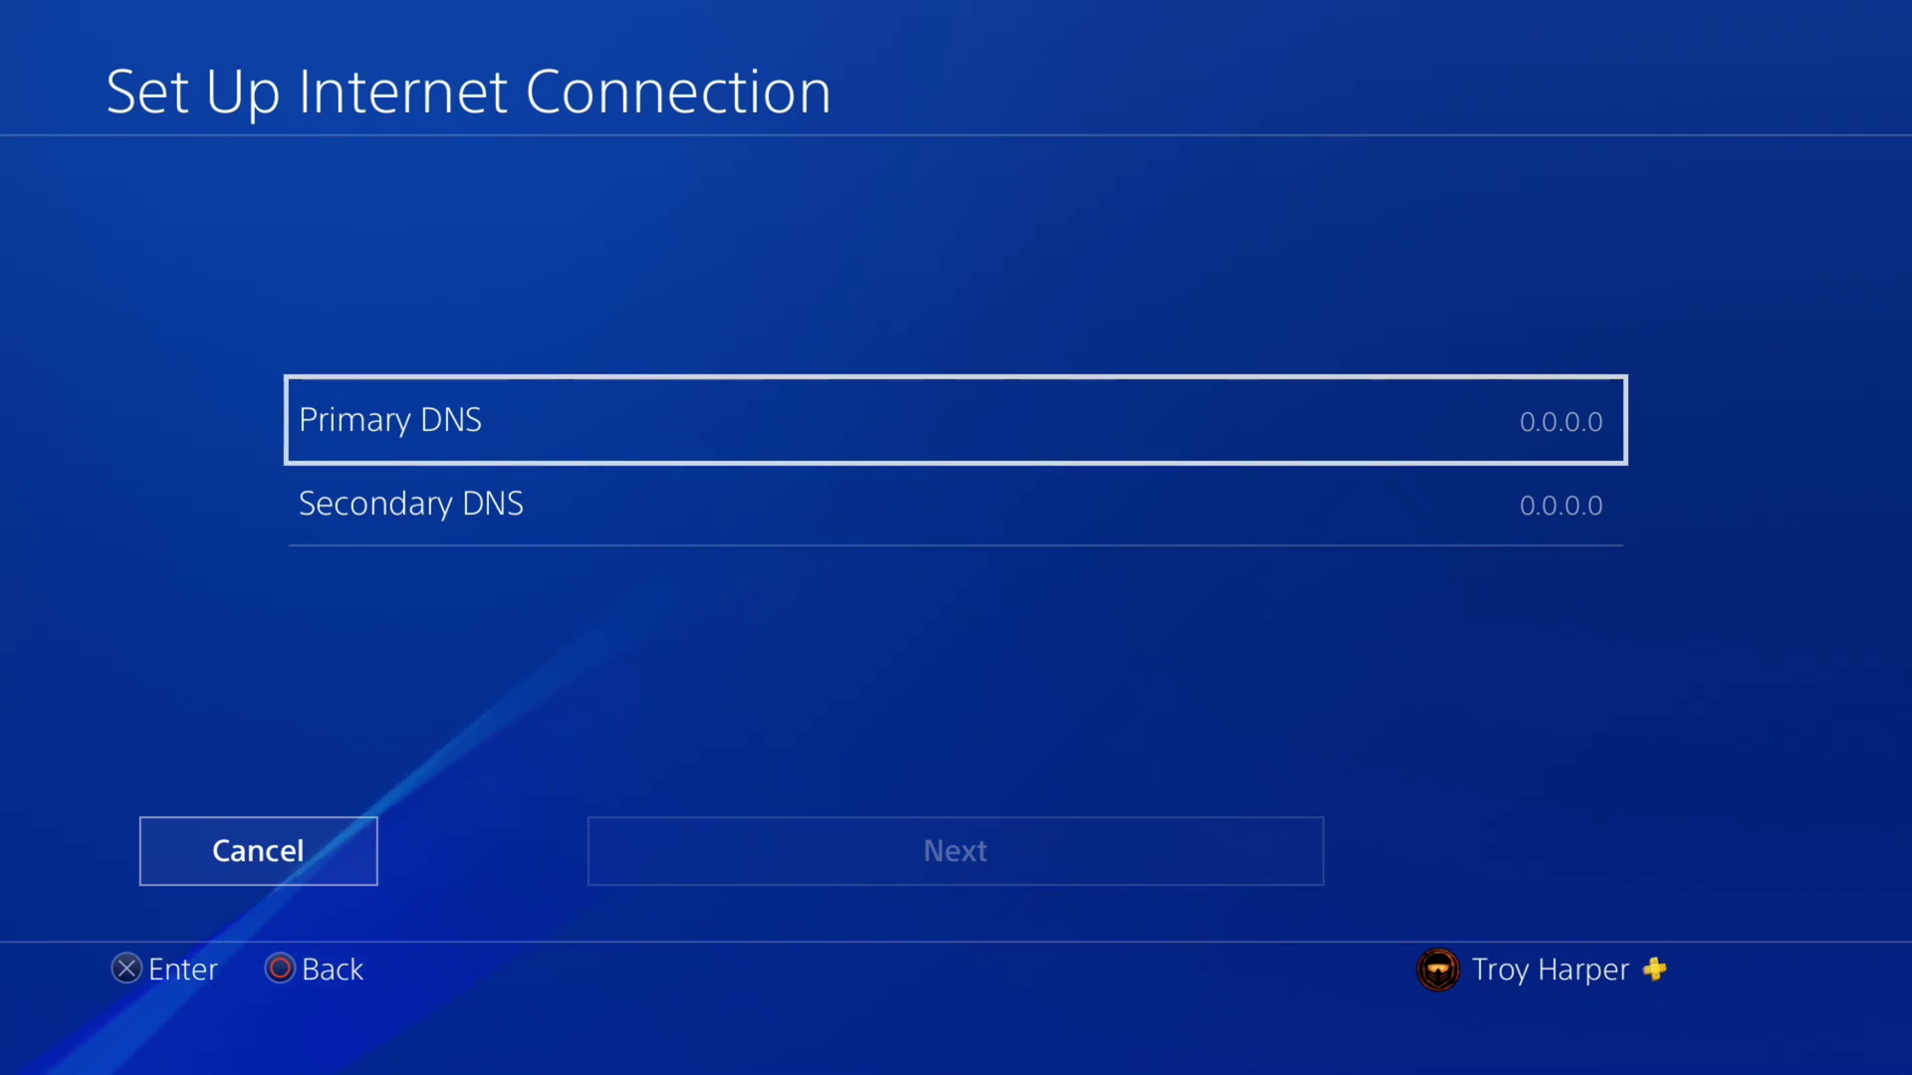
key("Return")
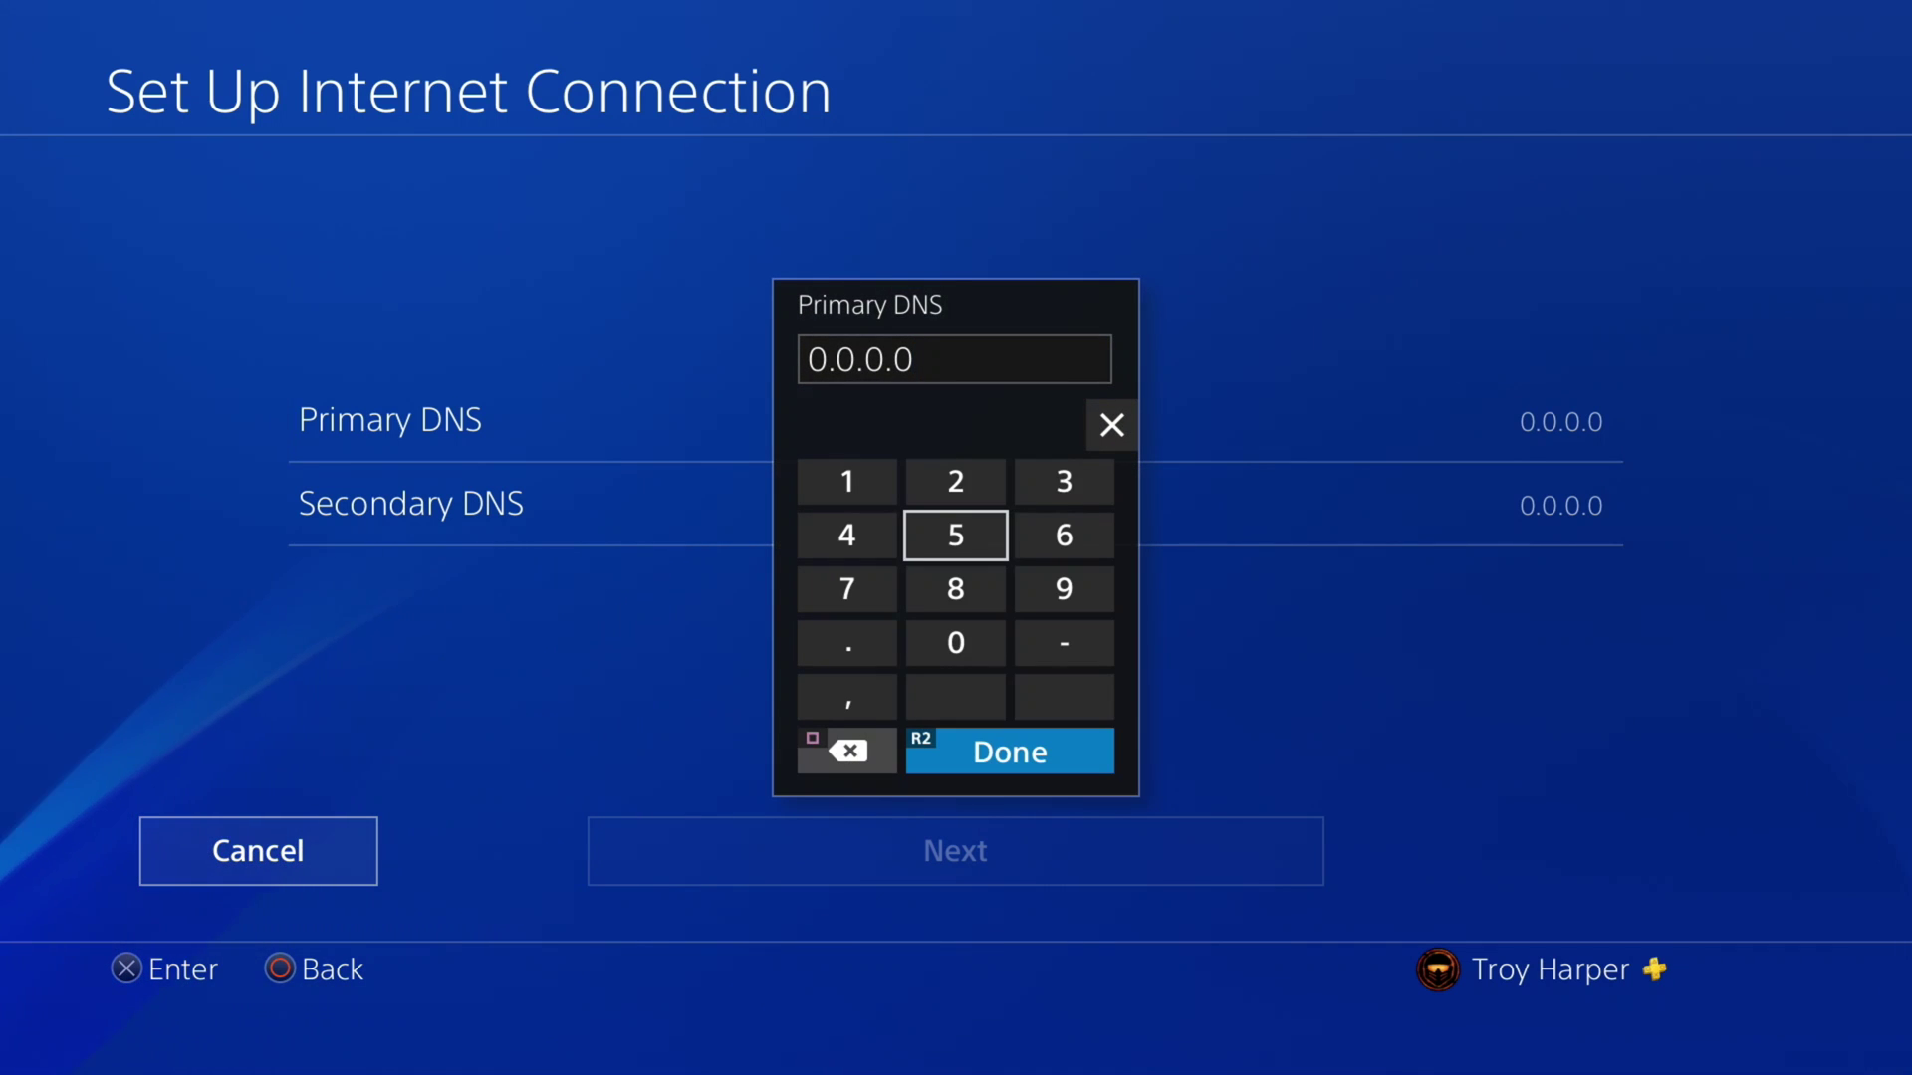
Erase the default 0.0.0.0 from the Primary DNS field using the keypad backspace.
key("Down")
key("Down")
key("Down")
key("Down")
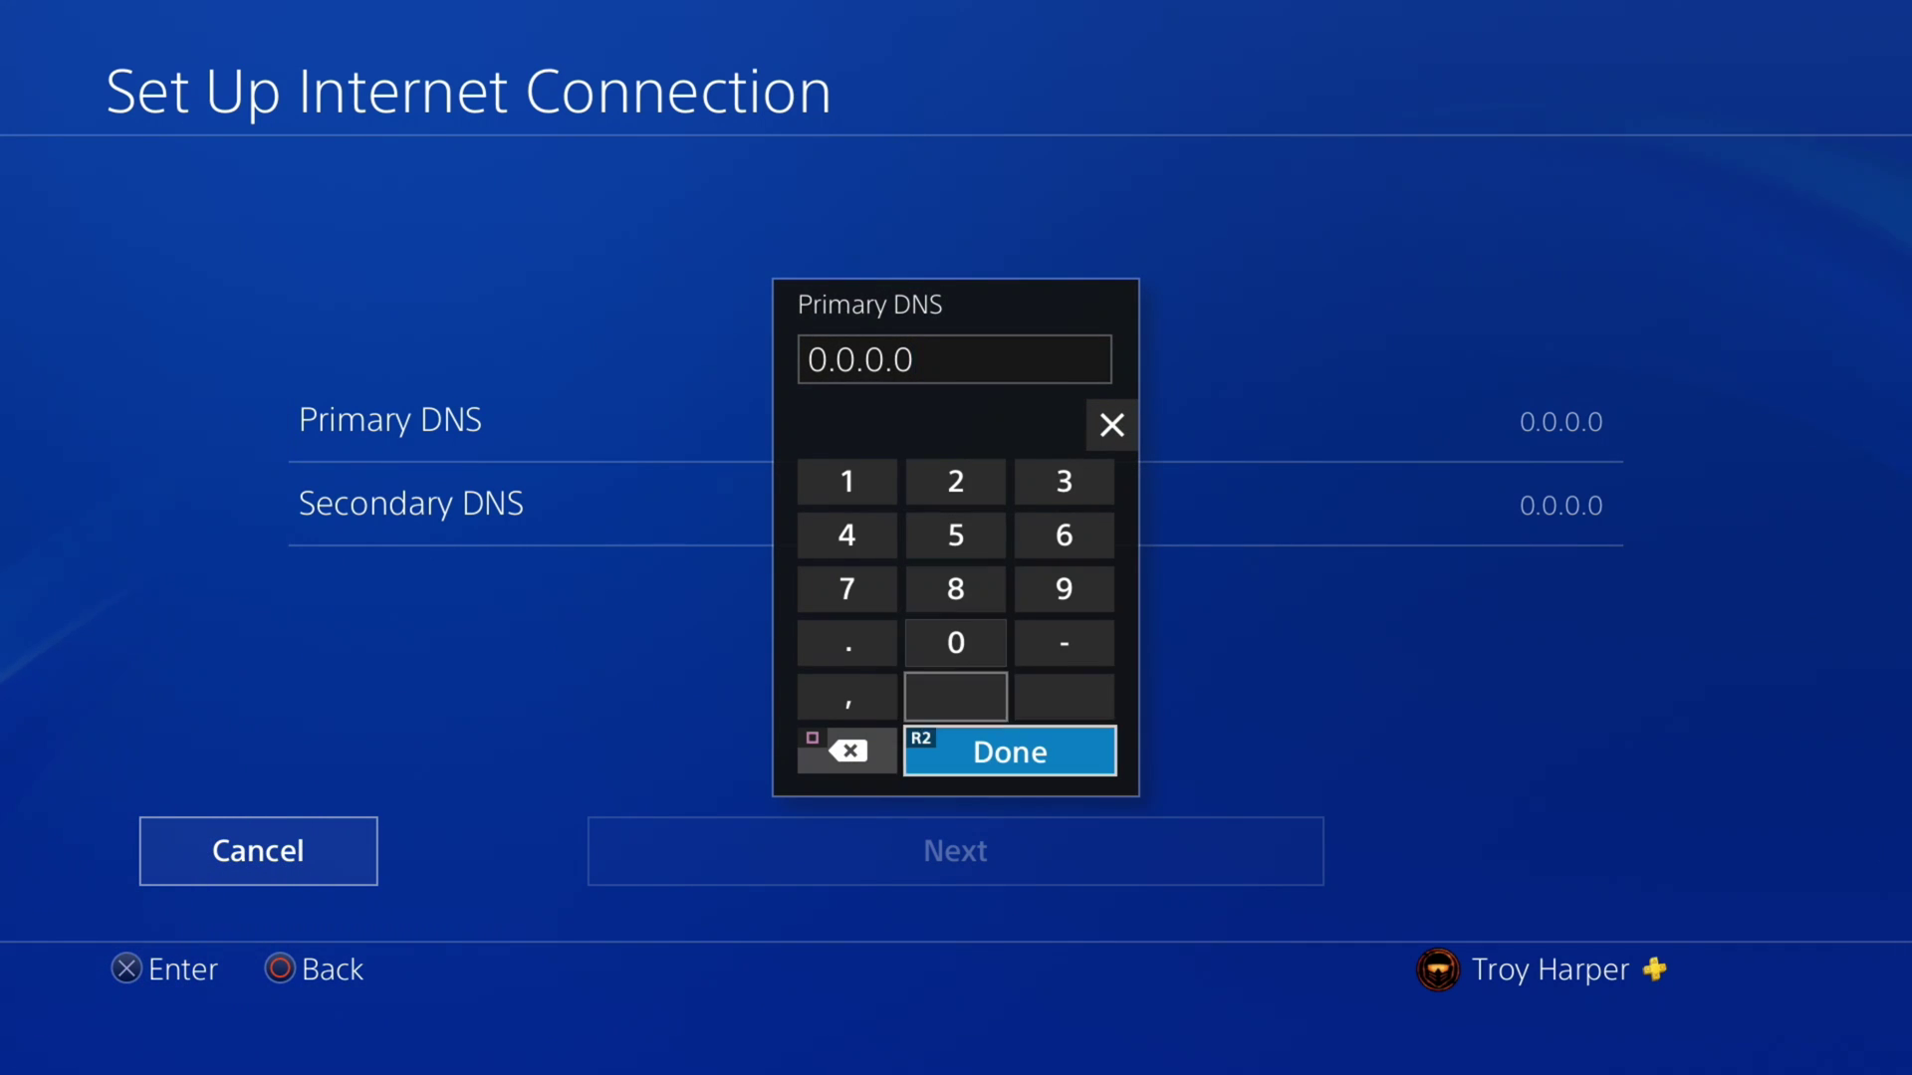
key("Left")
key("Return")
key("Return")
key("Return")
key("Return")
key("Return")
key("Return")
key("Return")
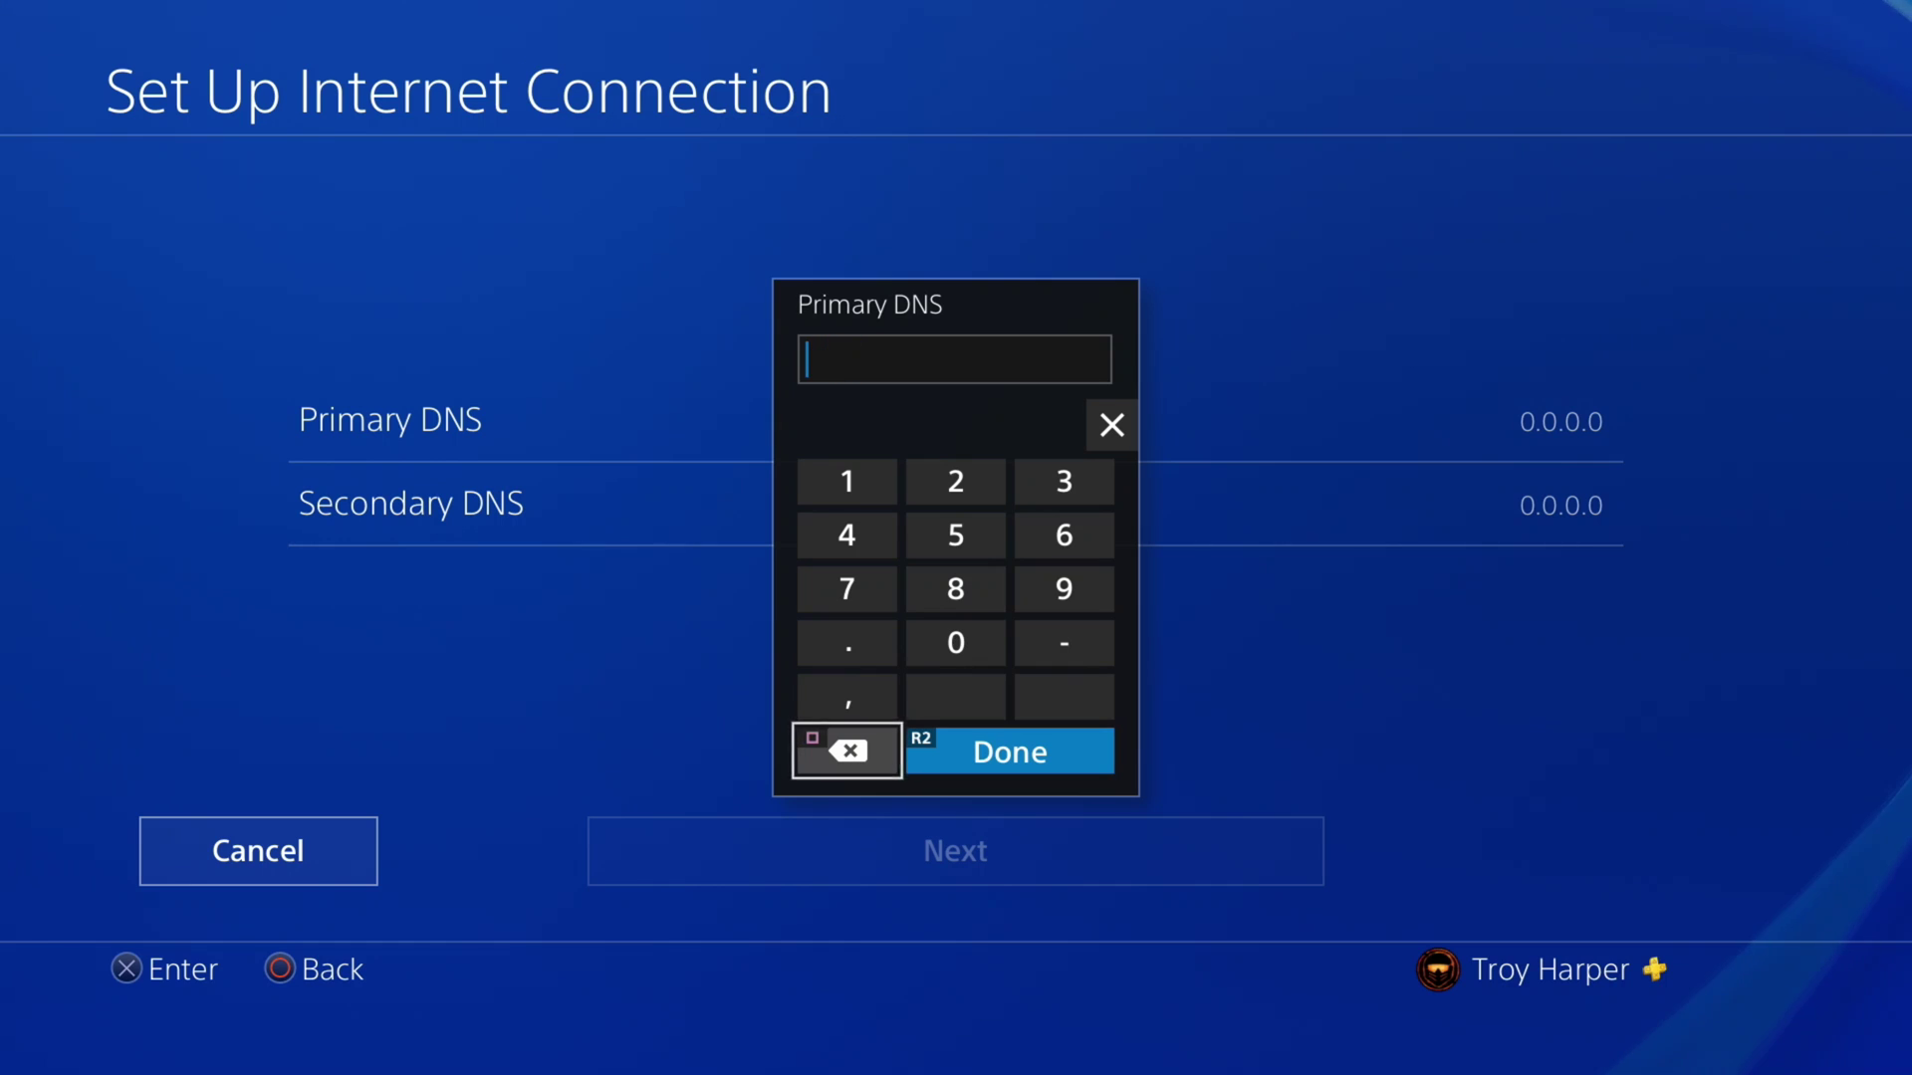
key("Up")
key("Up")
key("Up")
key("Down")
key("Down")
key("Down")
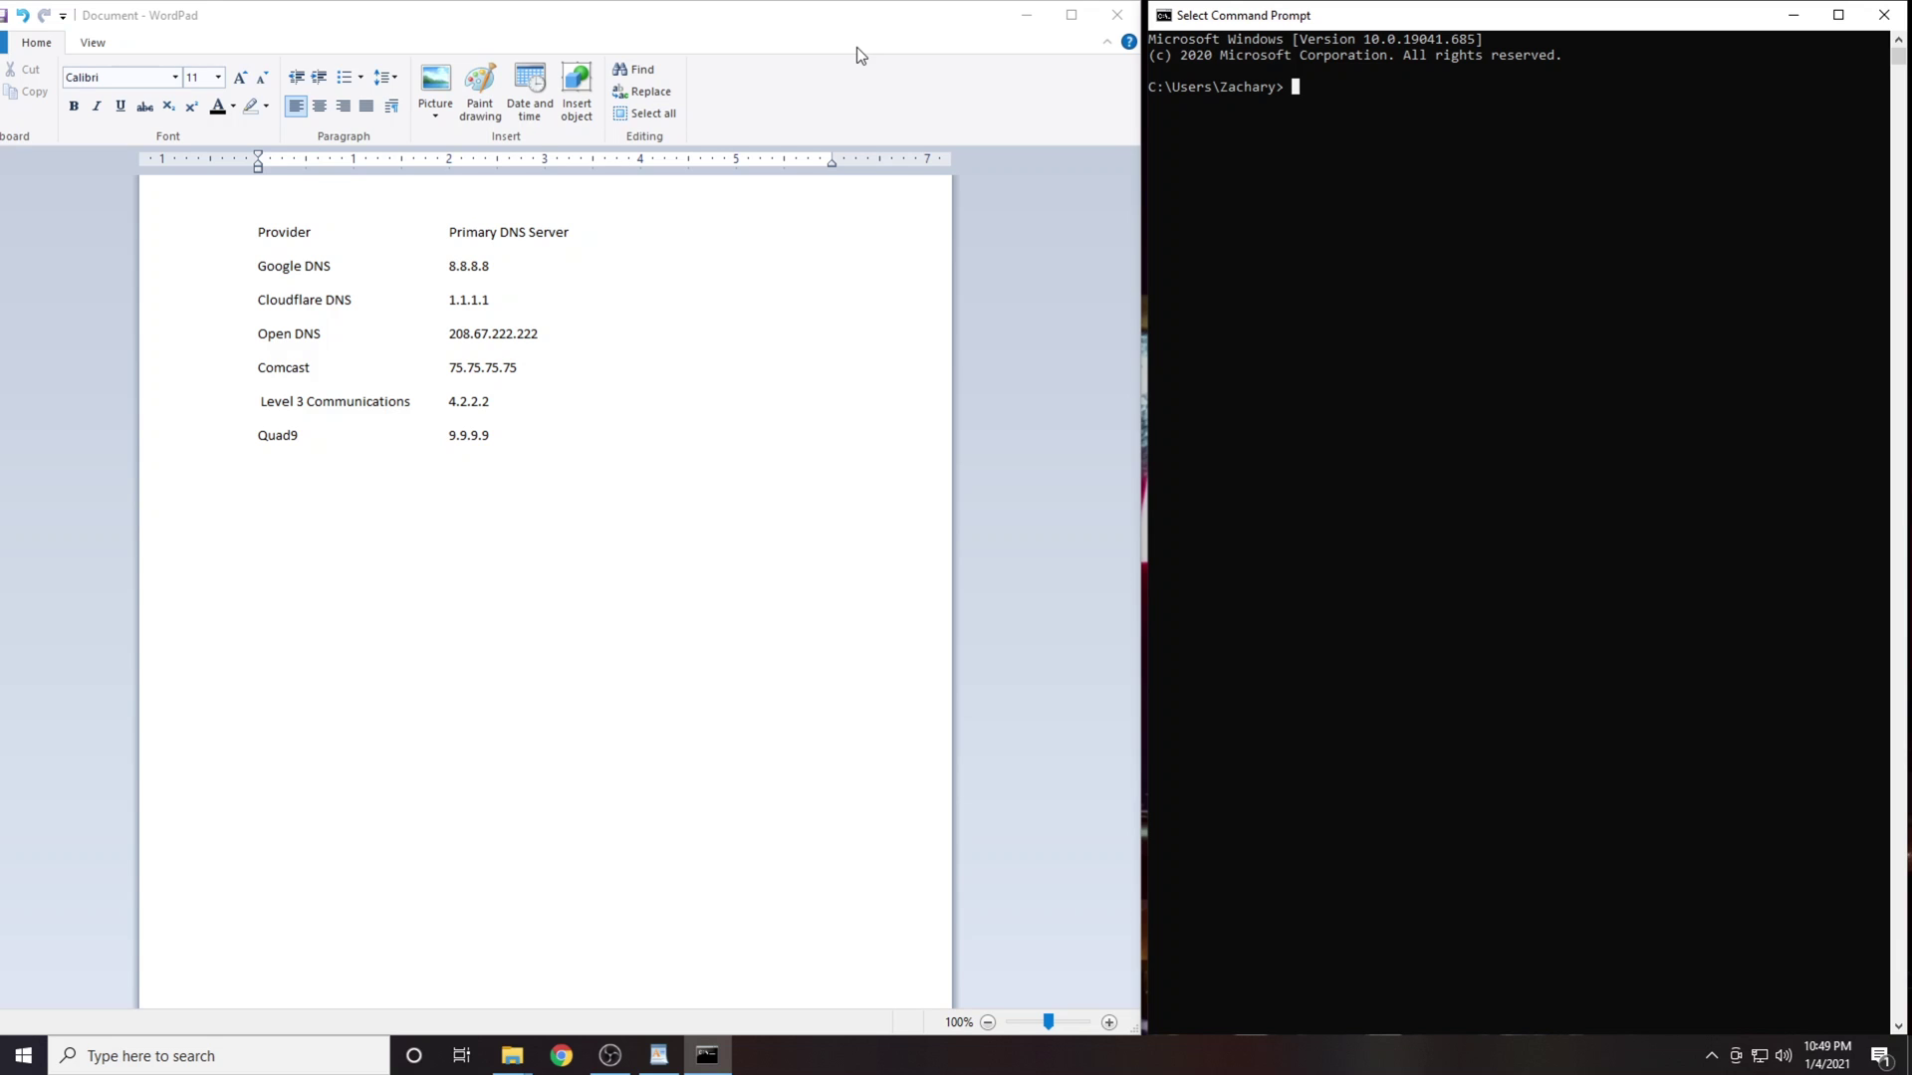
left_click(24, 1055)
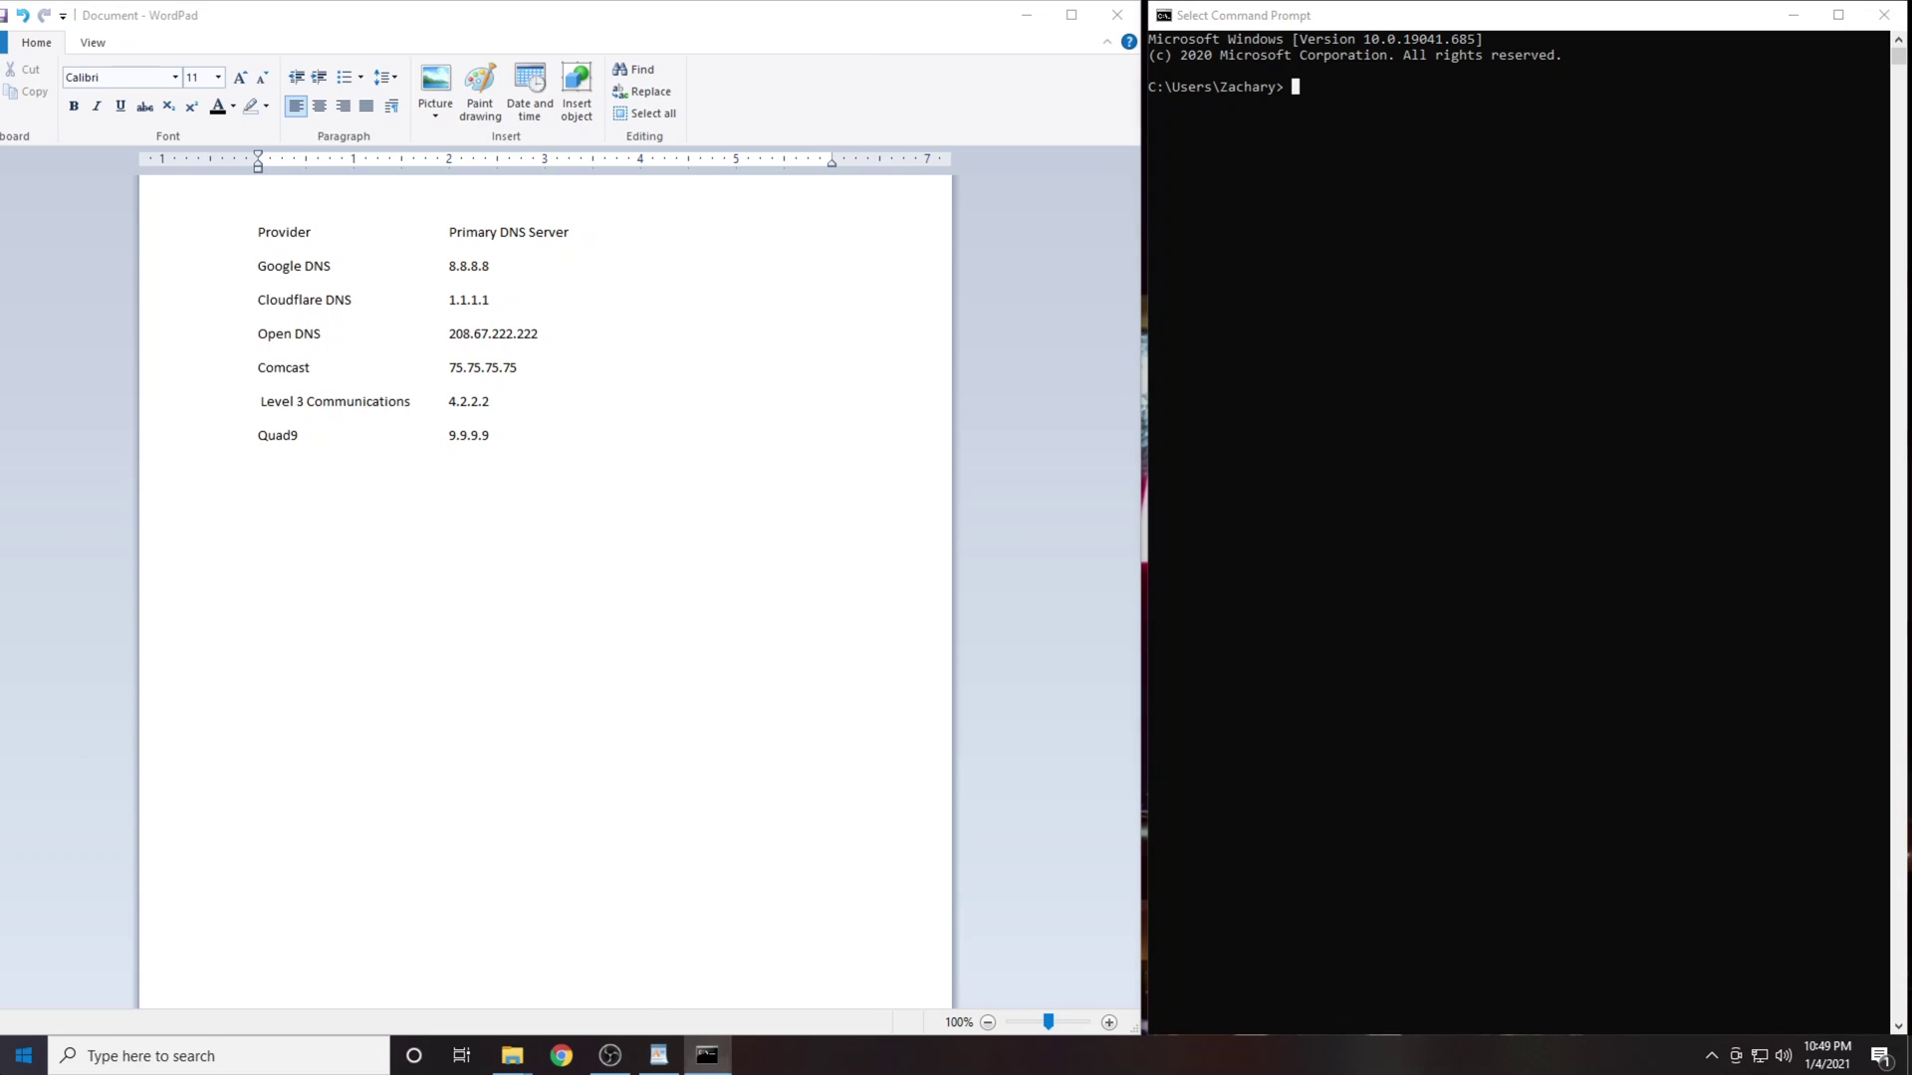
type("cm")
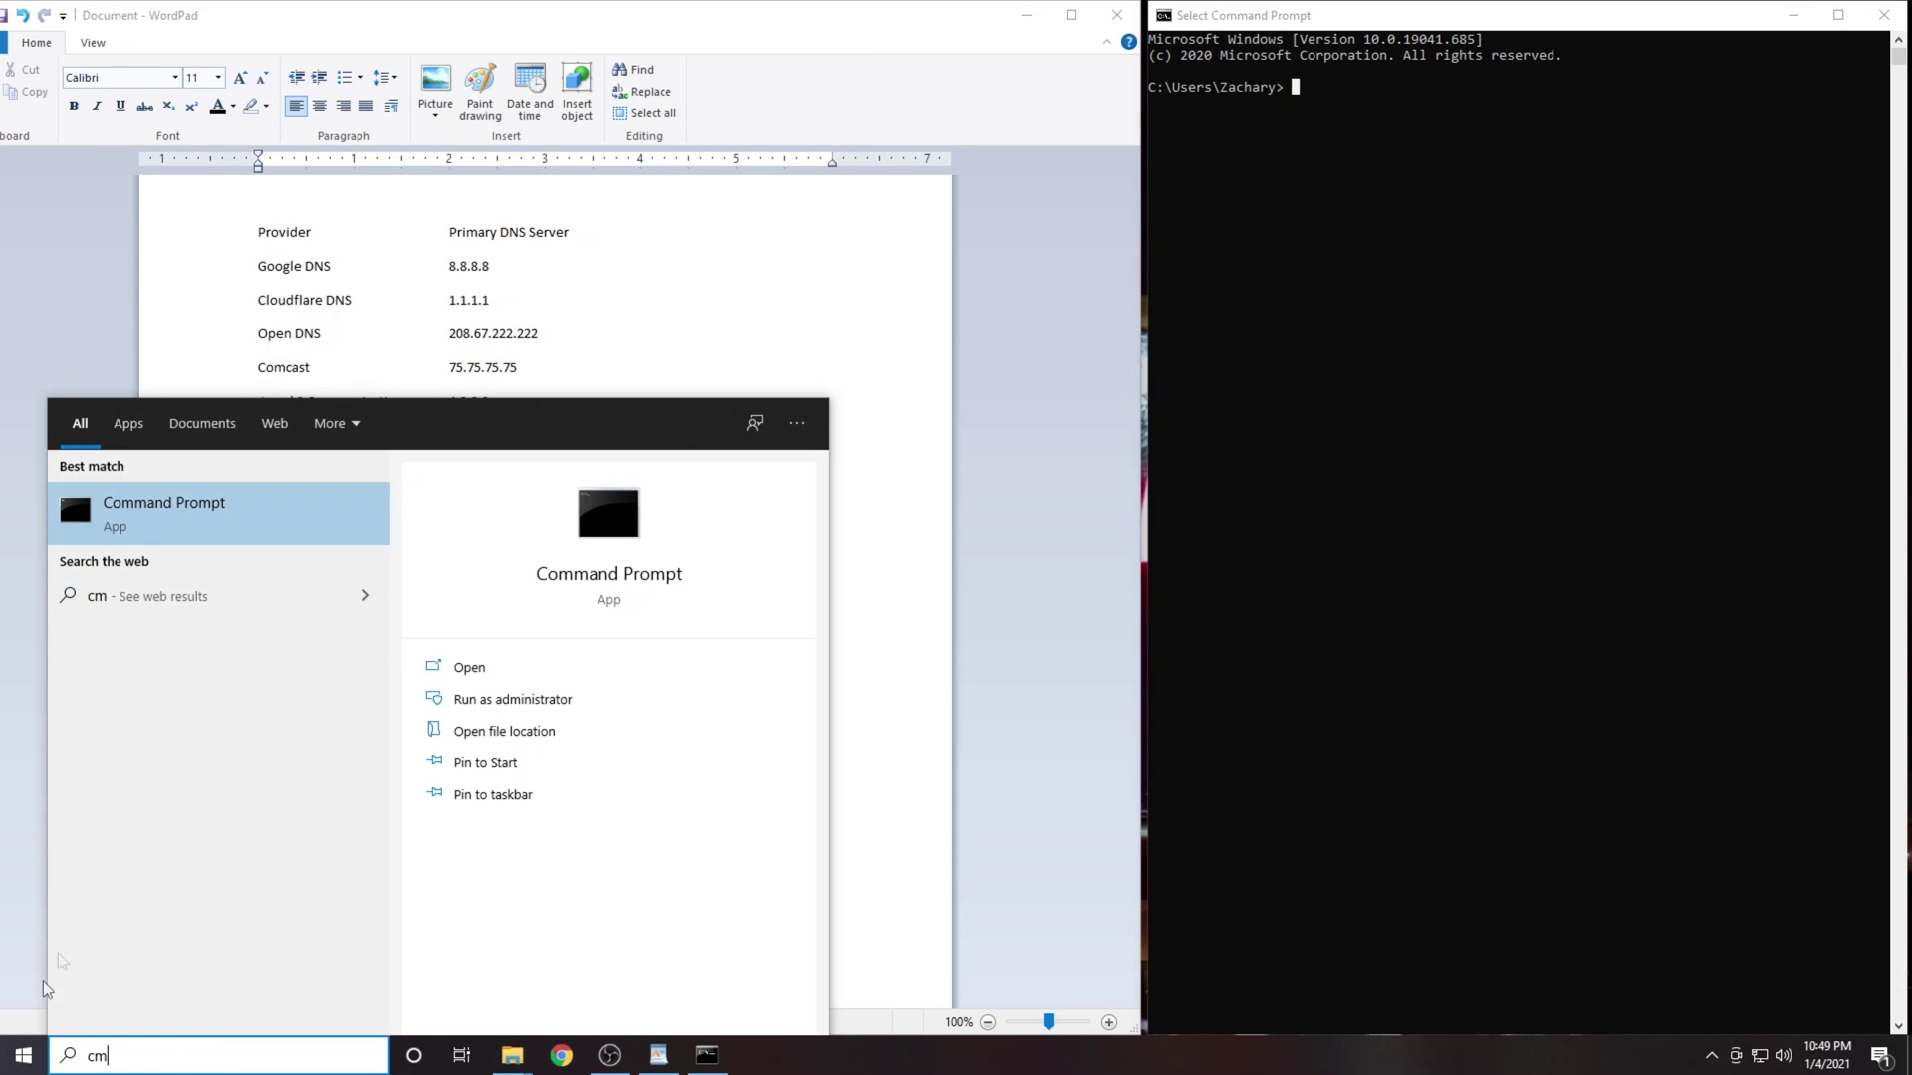
type("d")
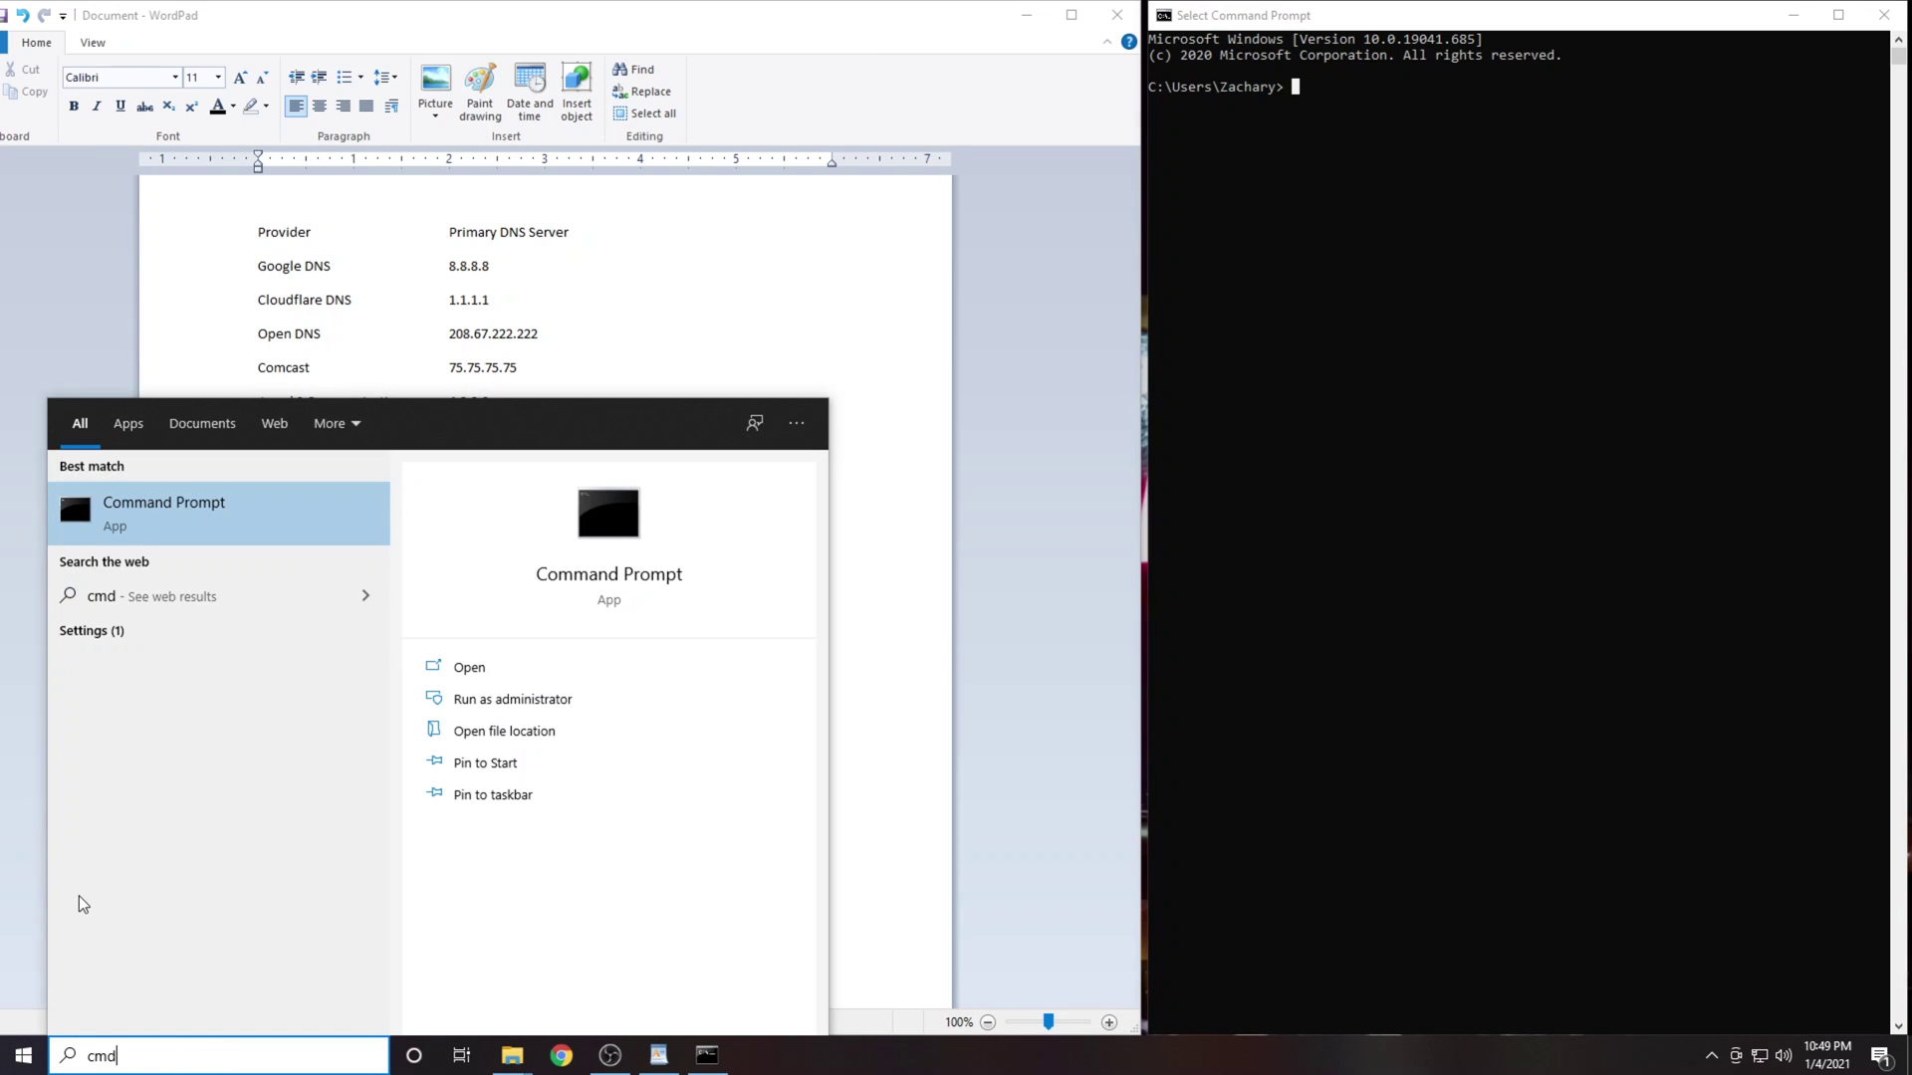
left_click(210, 510)
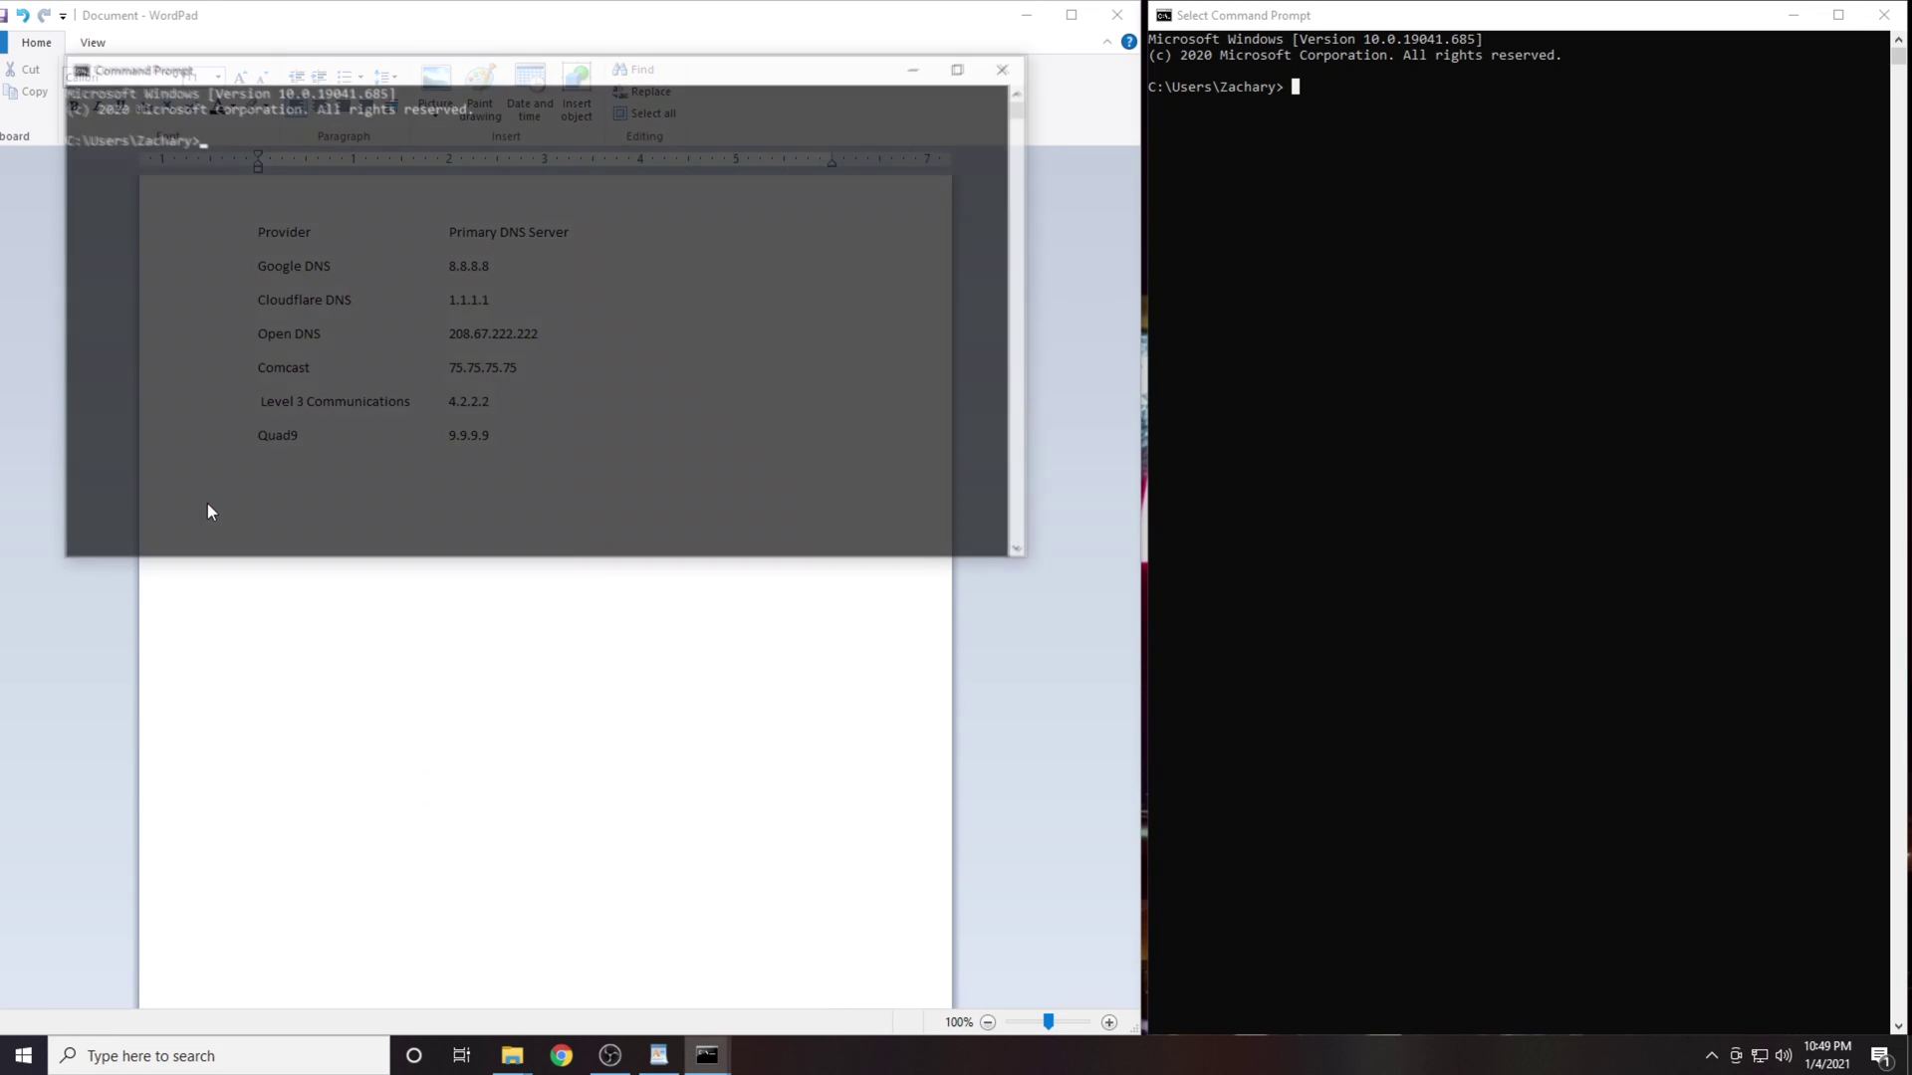
left_click(1010, 68)
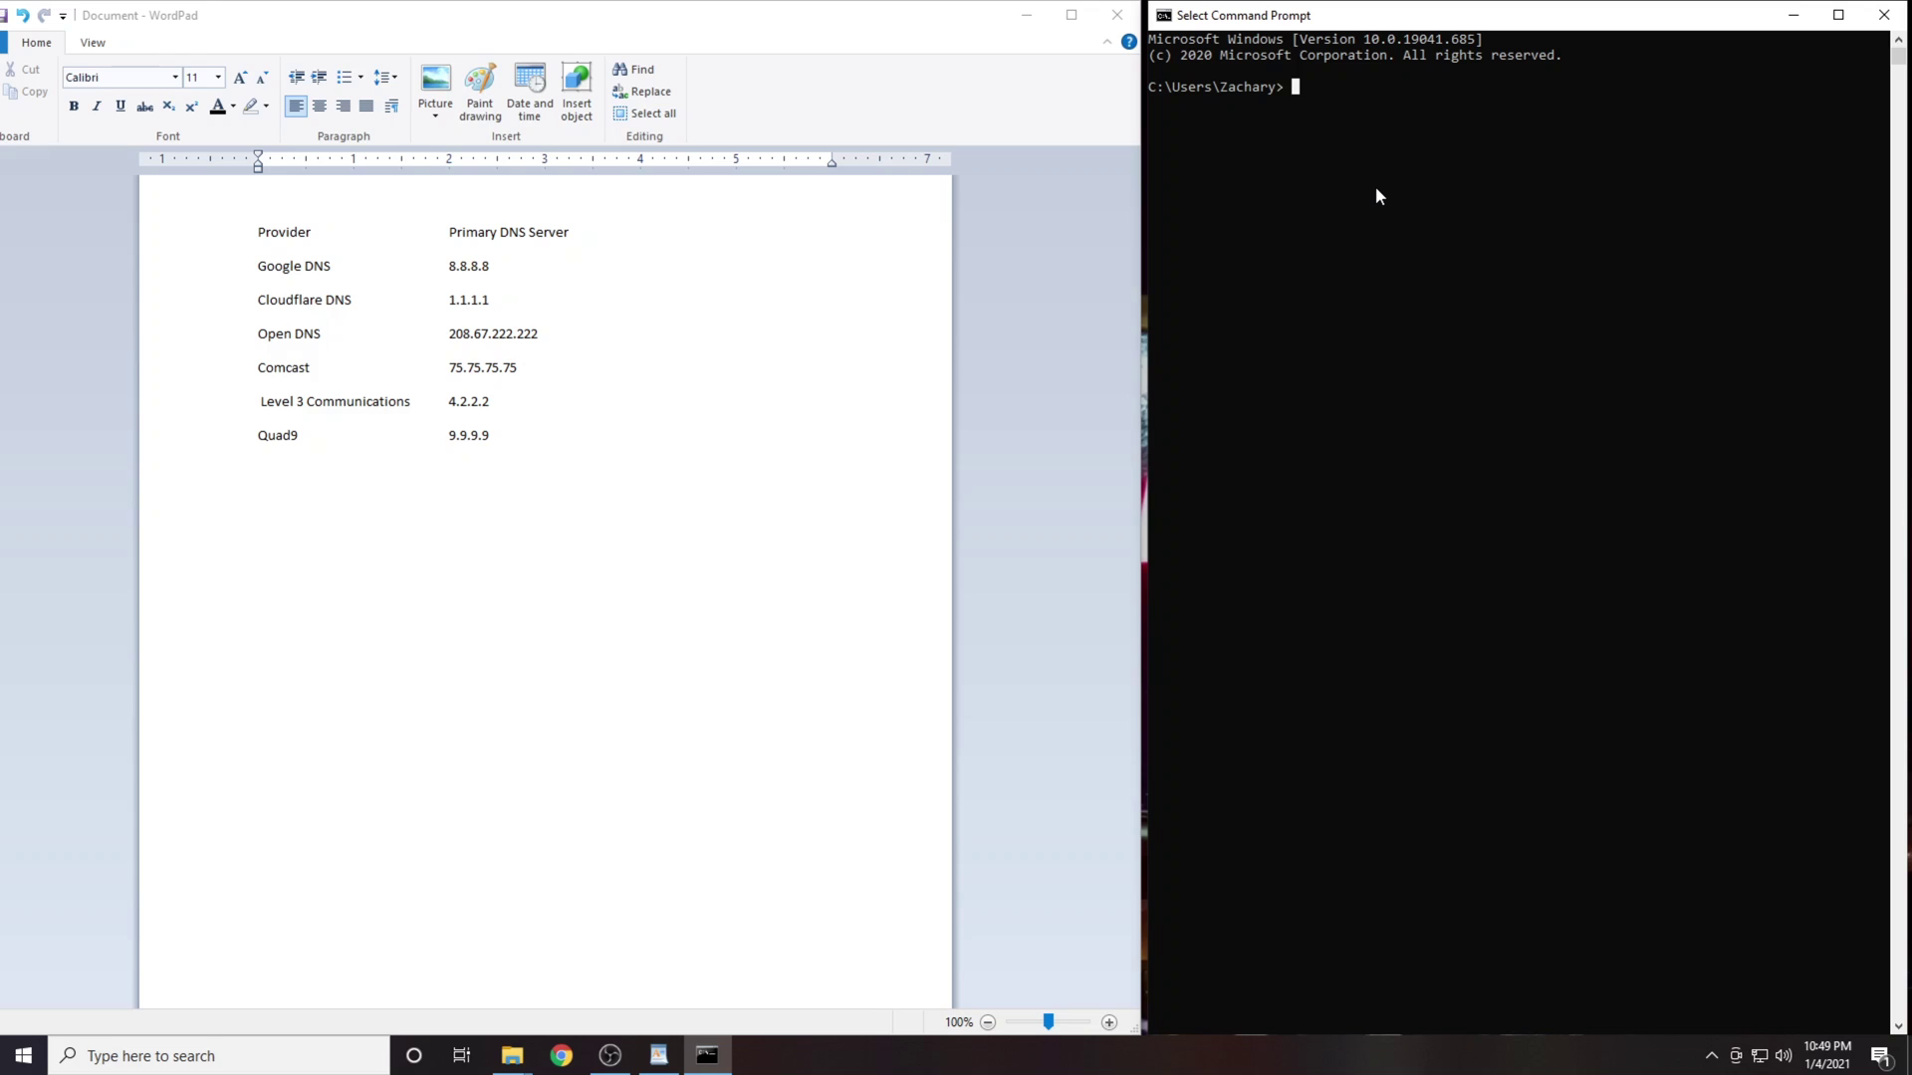
Ping the DNS servers, starting with 8.8.8.8 and 1.1.1.1, and compare response times.
type("ping 8.8.8.8")
key("Return")
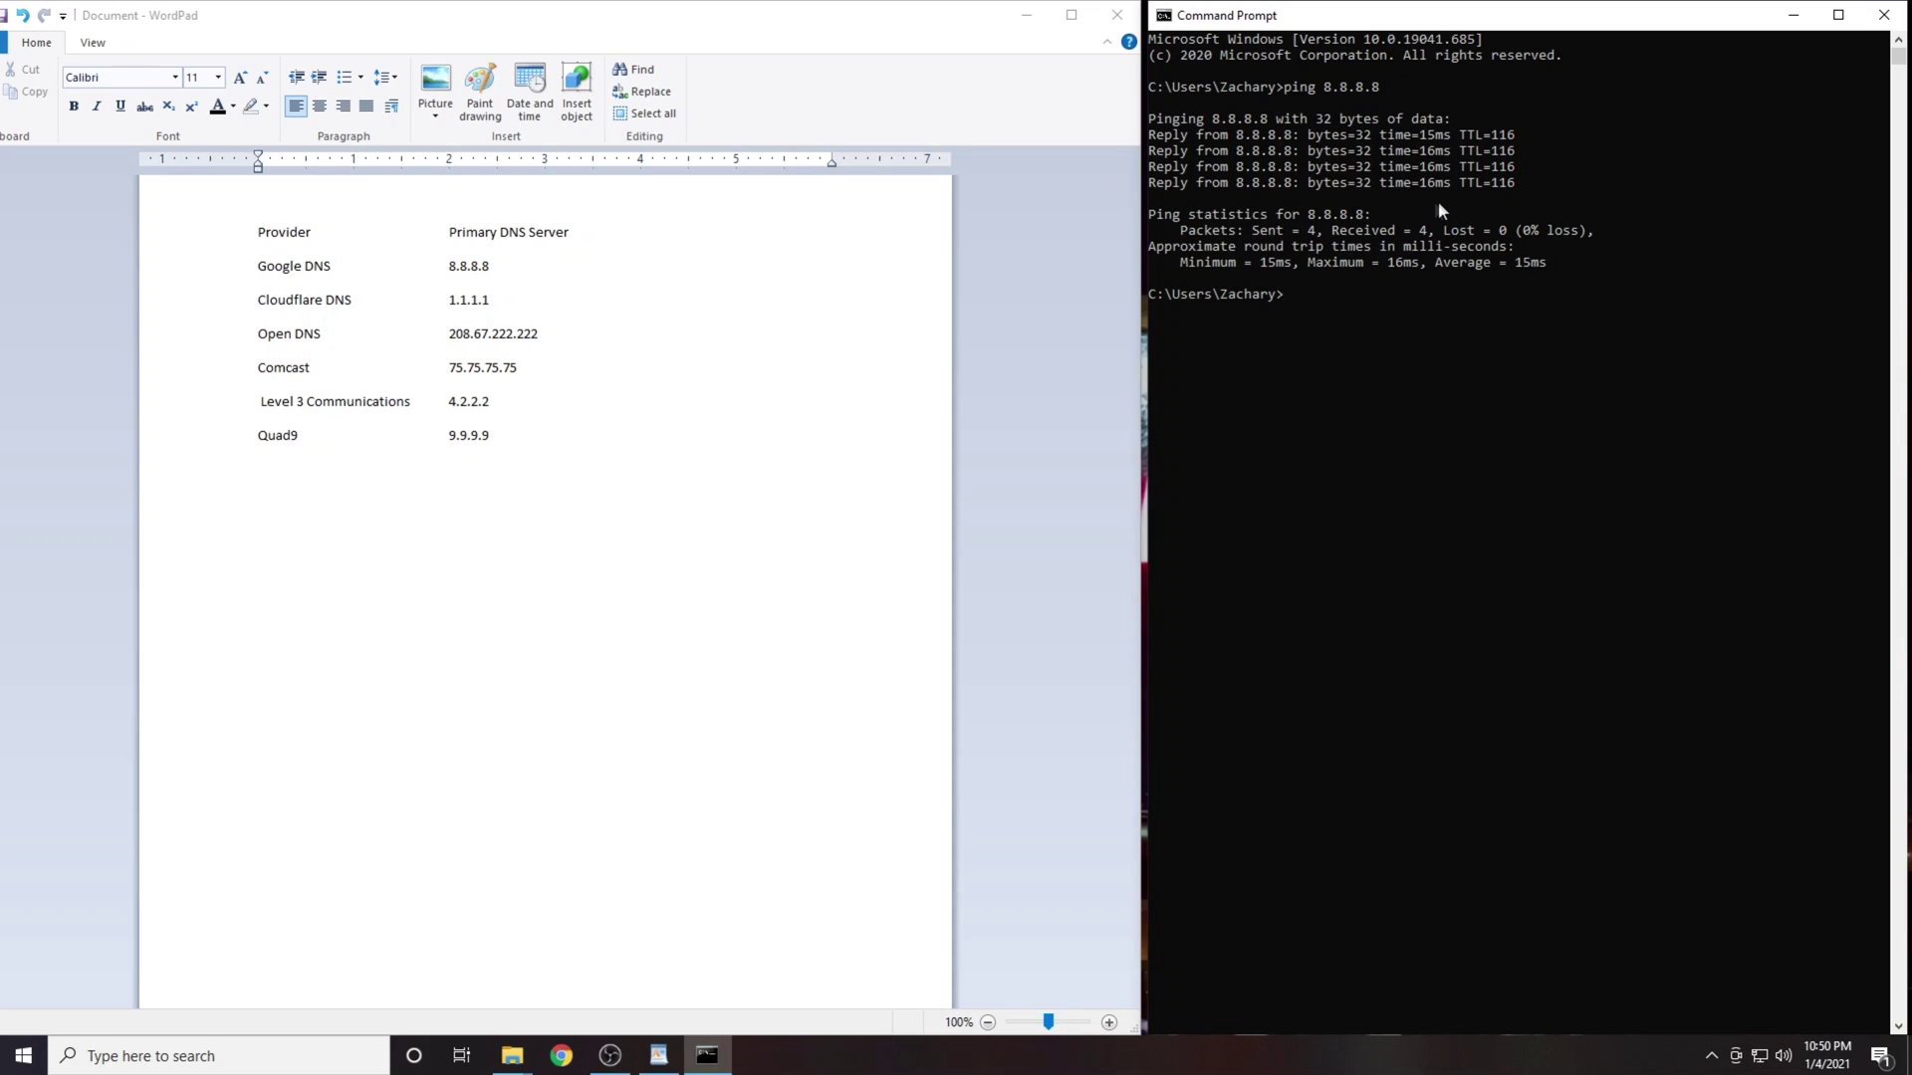
type("ping 1.1.1.1")
key("Return")
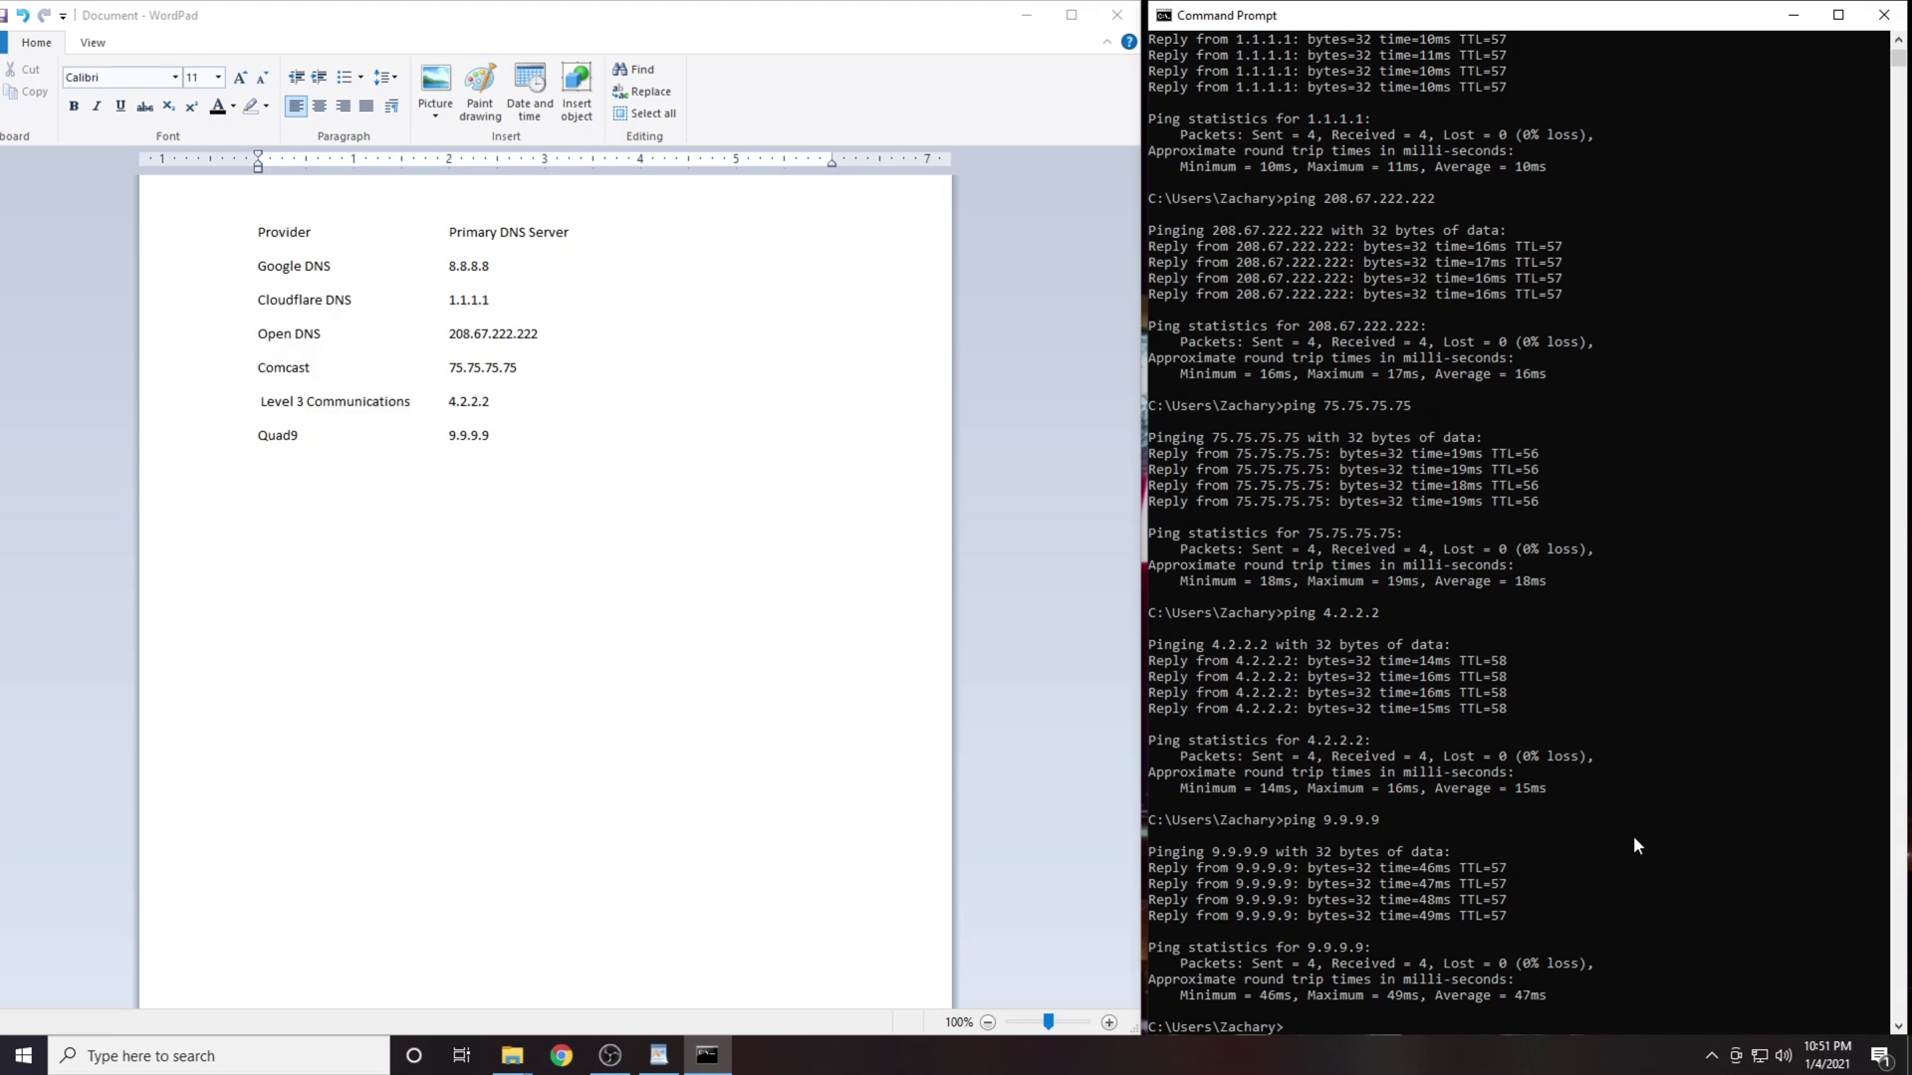
scroll(1634, 844, "up", 6)
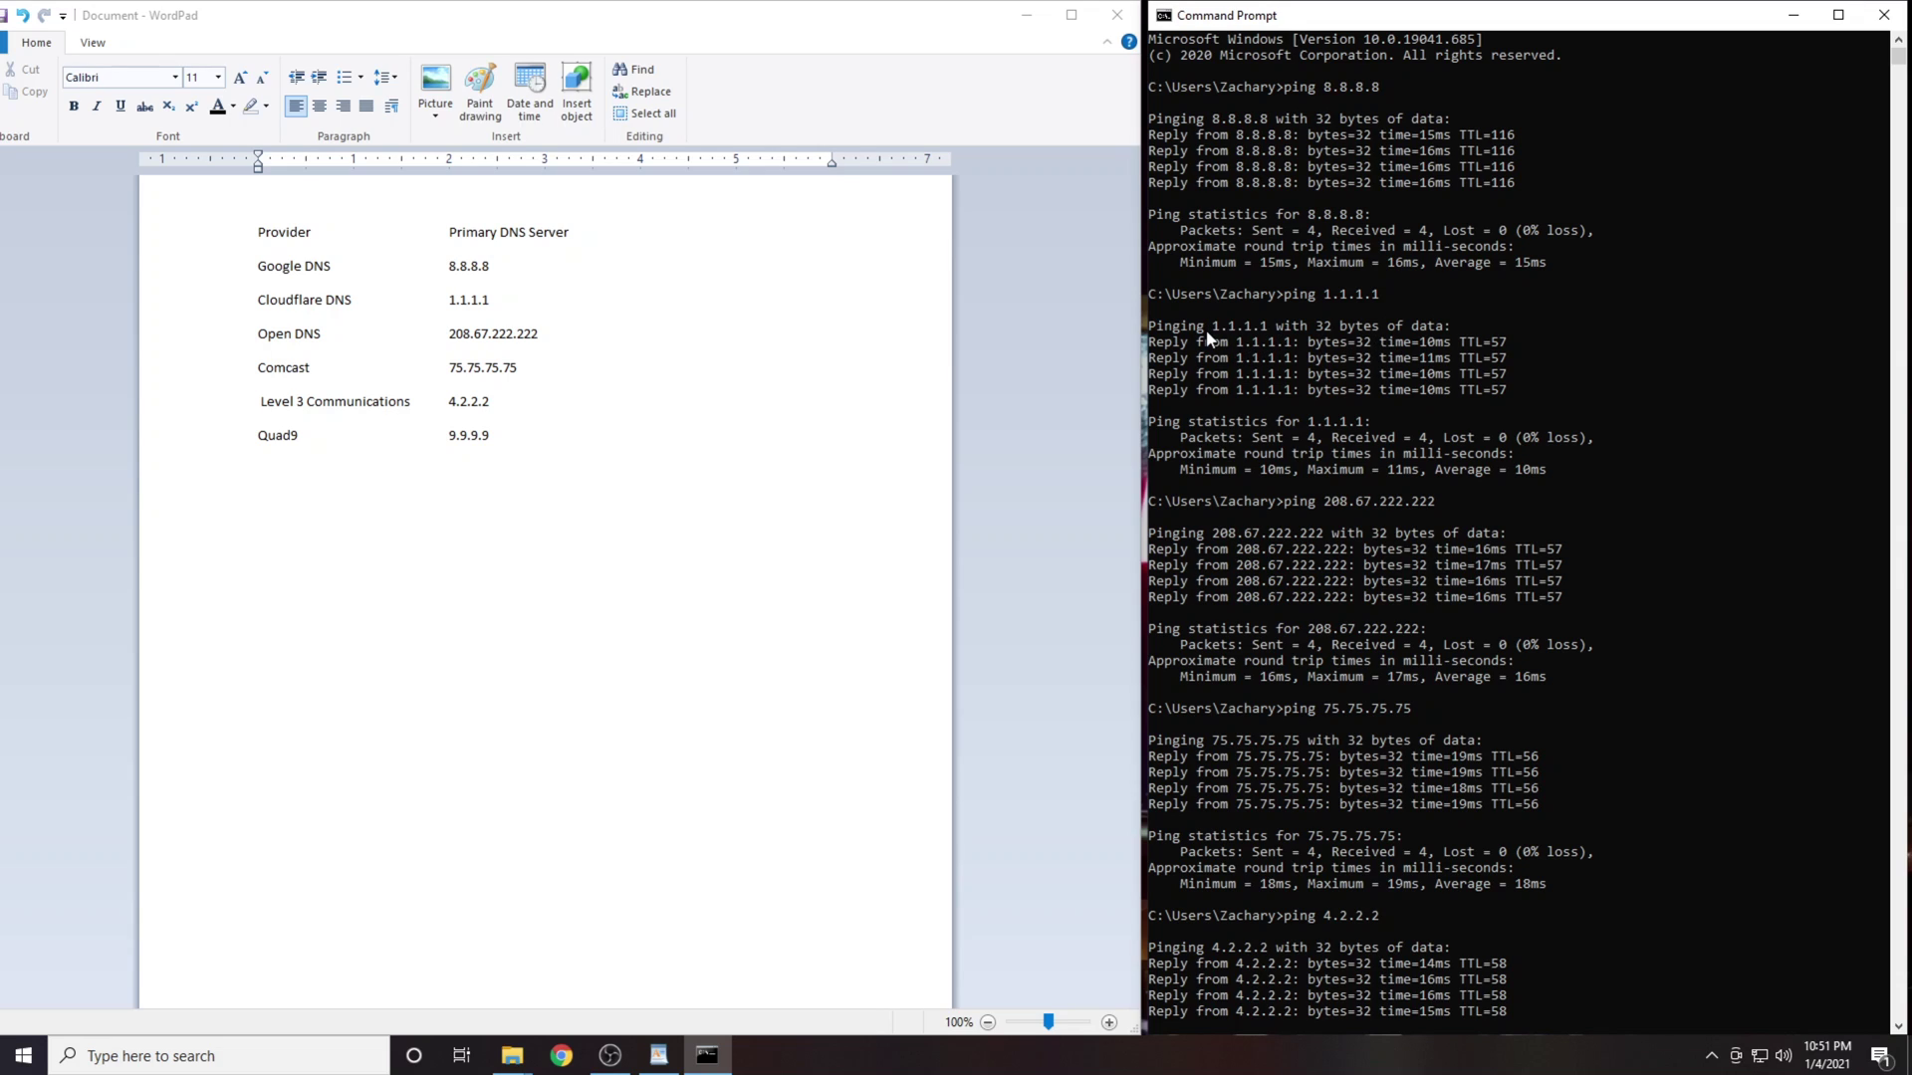
In WordPad, highlight the Cloudflare DNS row as the fastest provider (1.1.1.1, 10 ms).
key("alt+Tab")
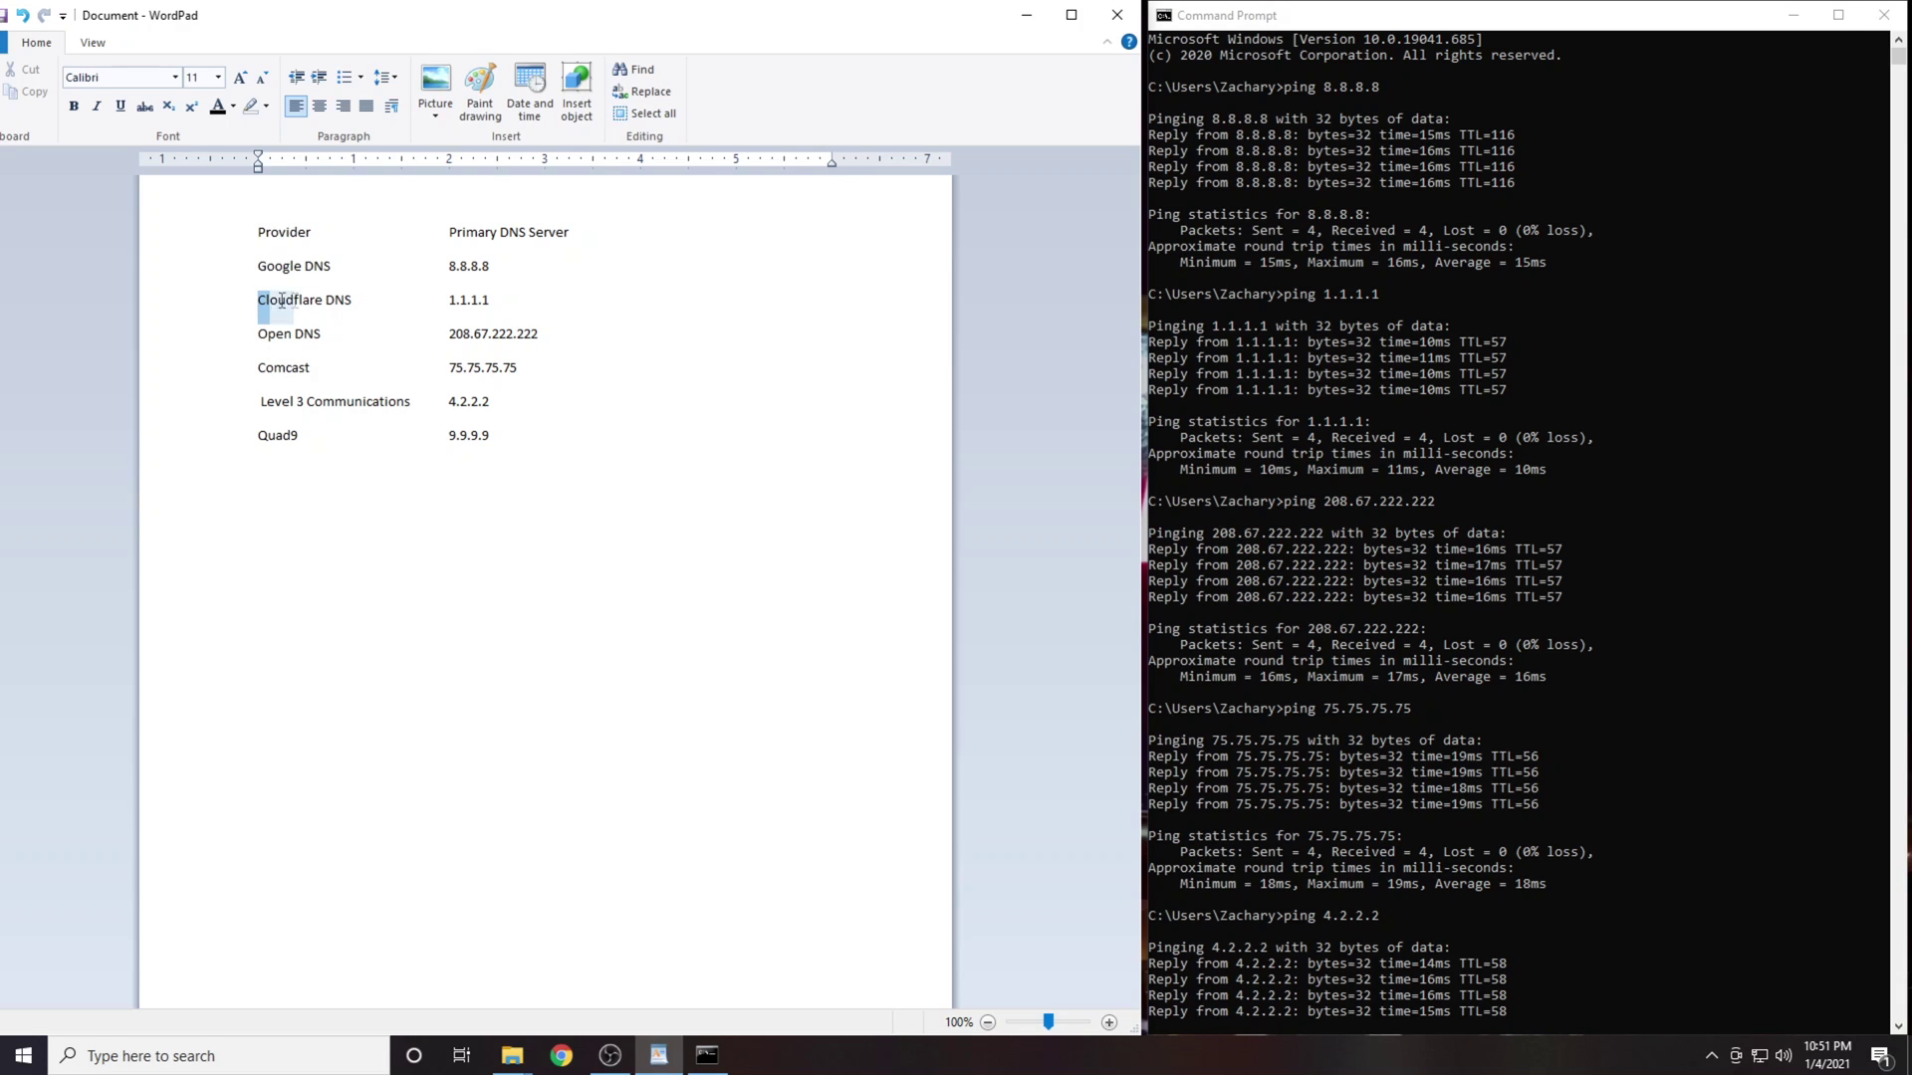
left_click_drag(282, 300, 440, 299)
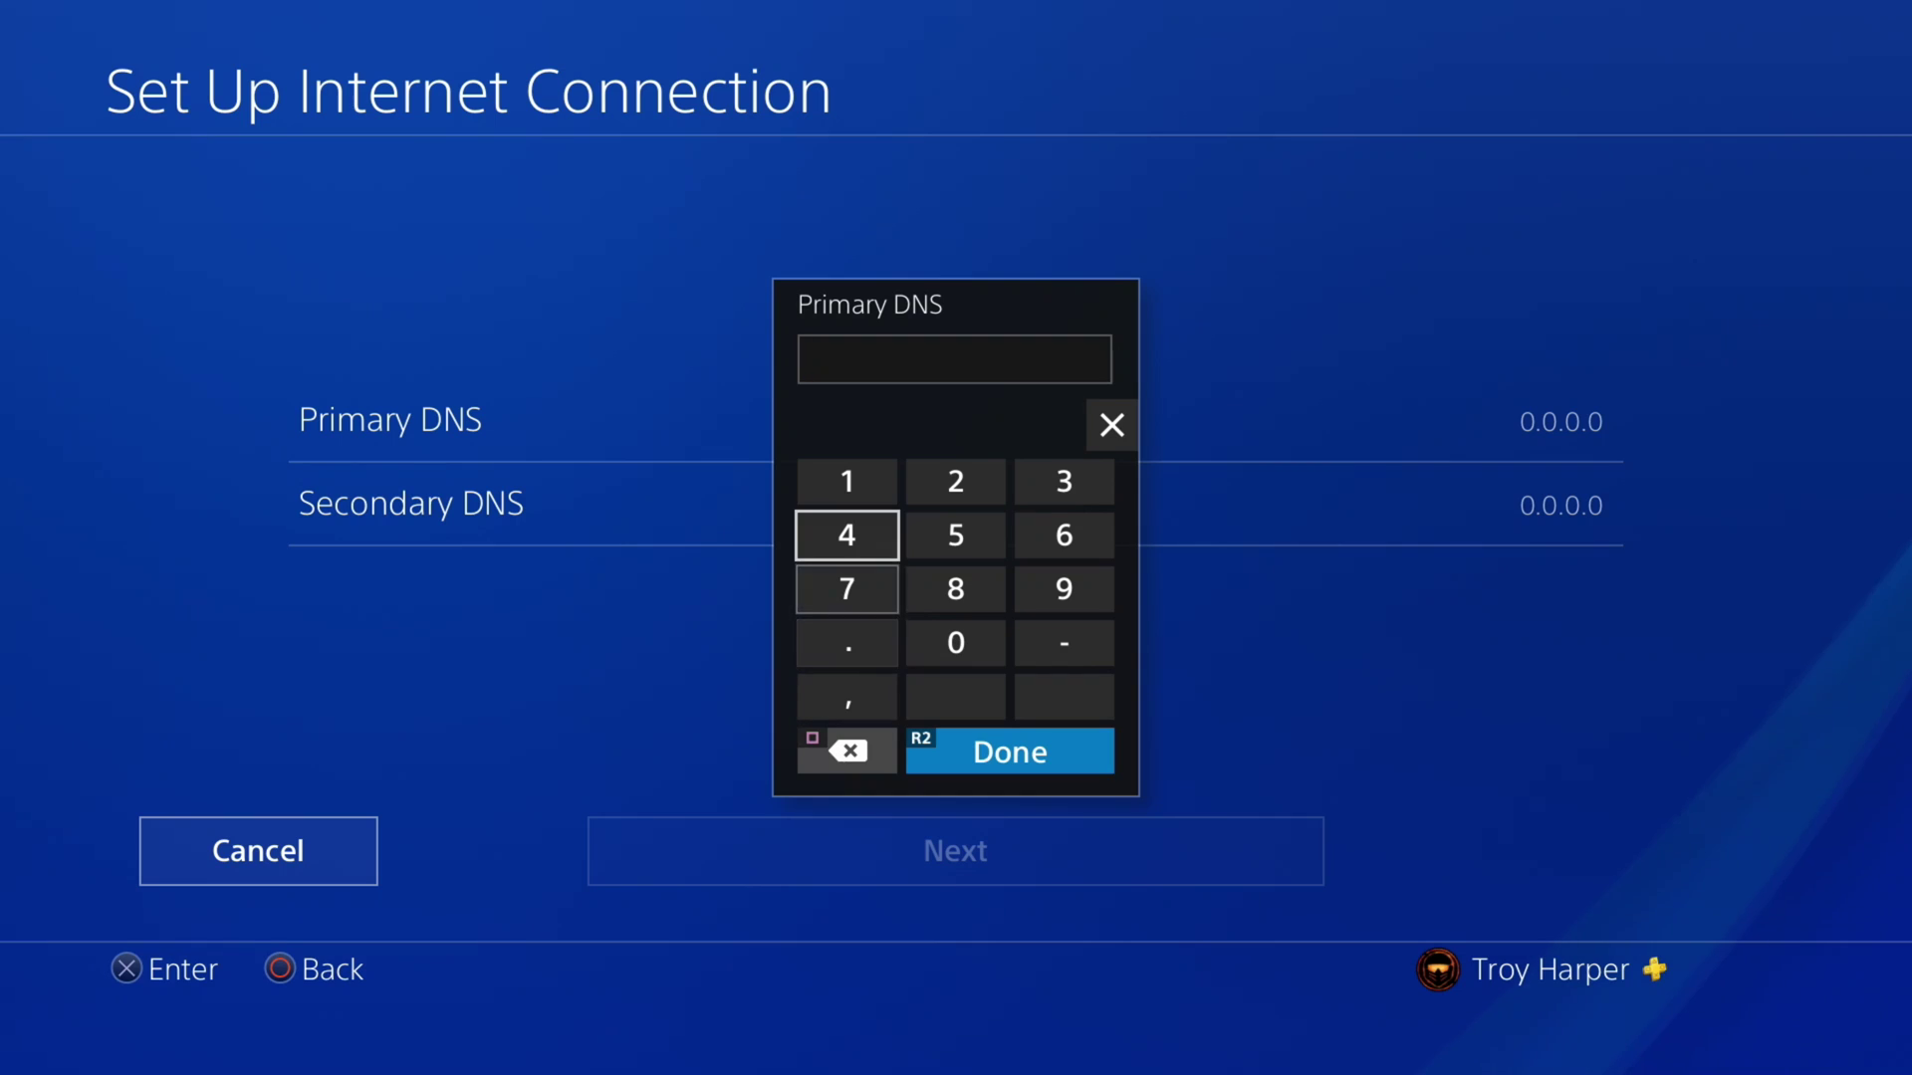
Enter 1.1.1.1 on the Primary DNS keypad and confirm it with Done.
type("1")
key("Up")
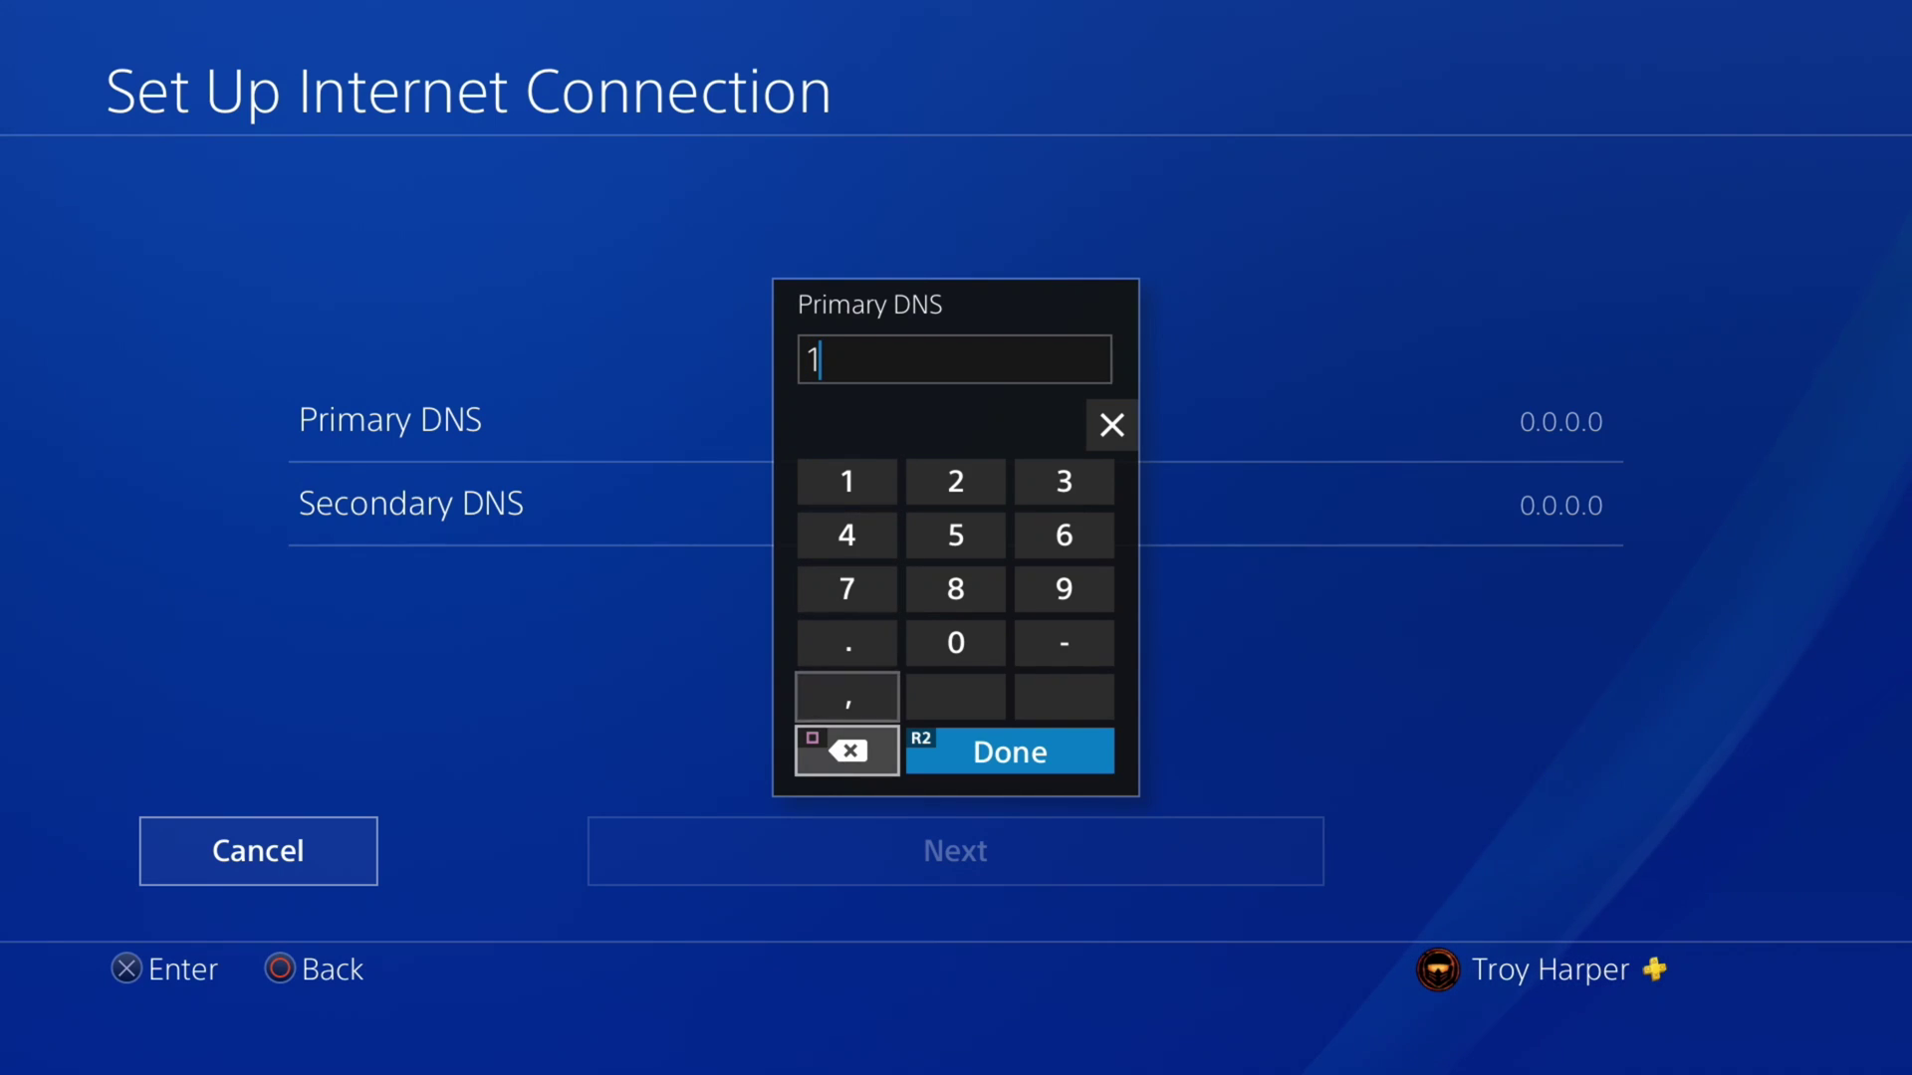
key("Up")
type(".")
key("Up")
key("Up")
key("Up")
type("1")
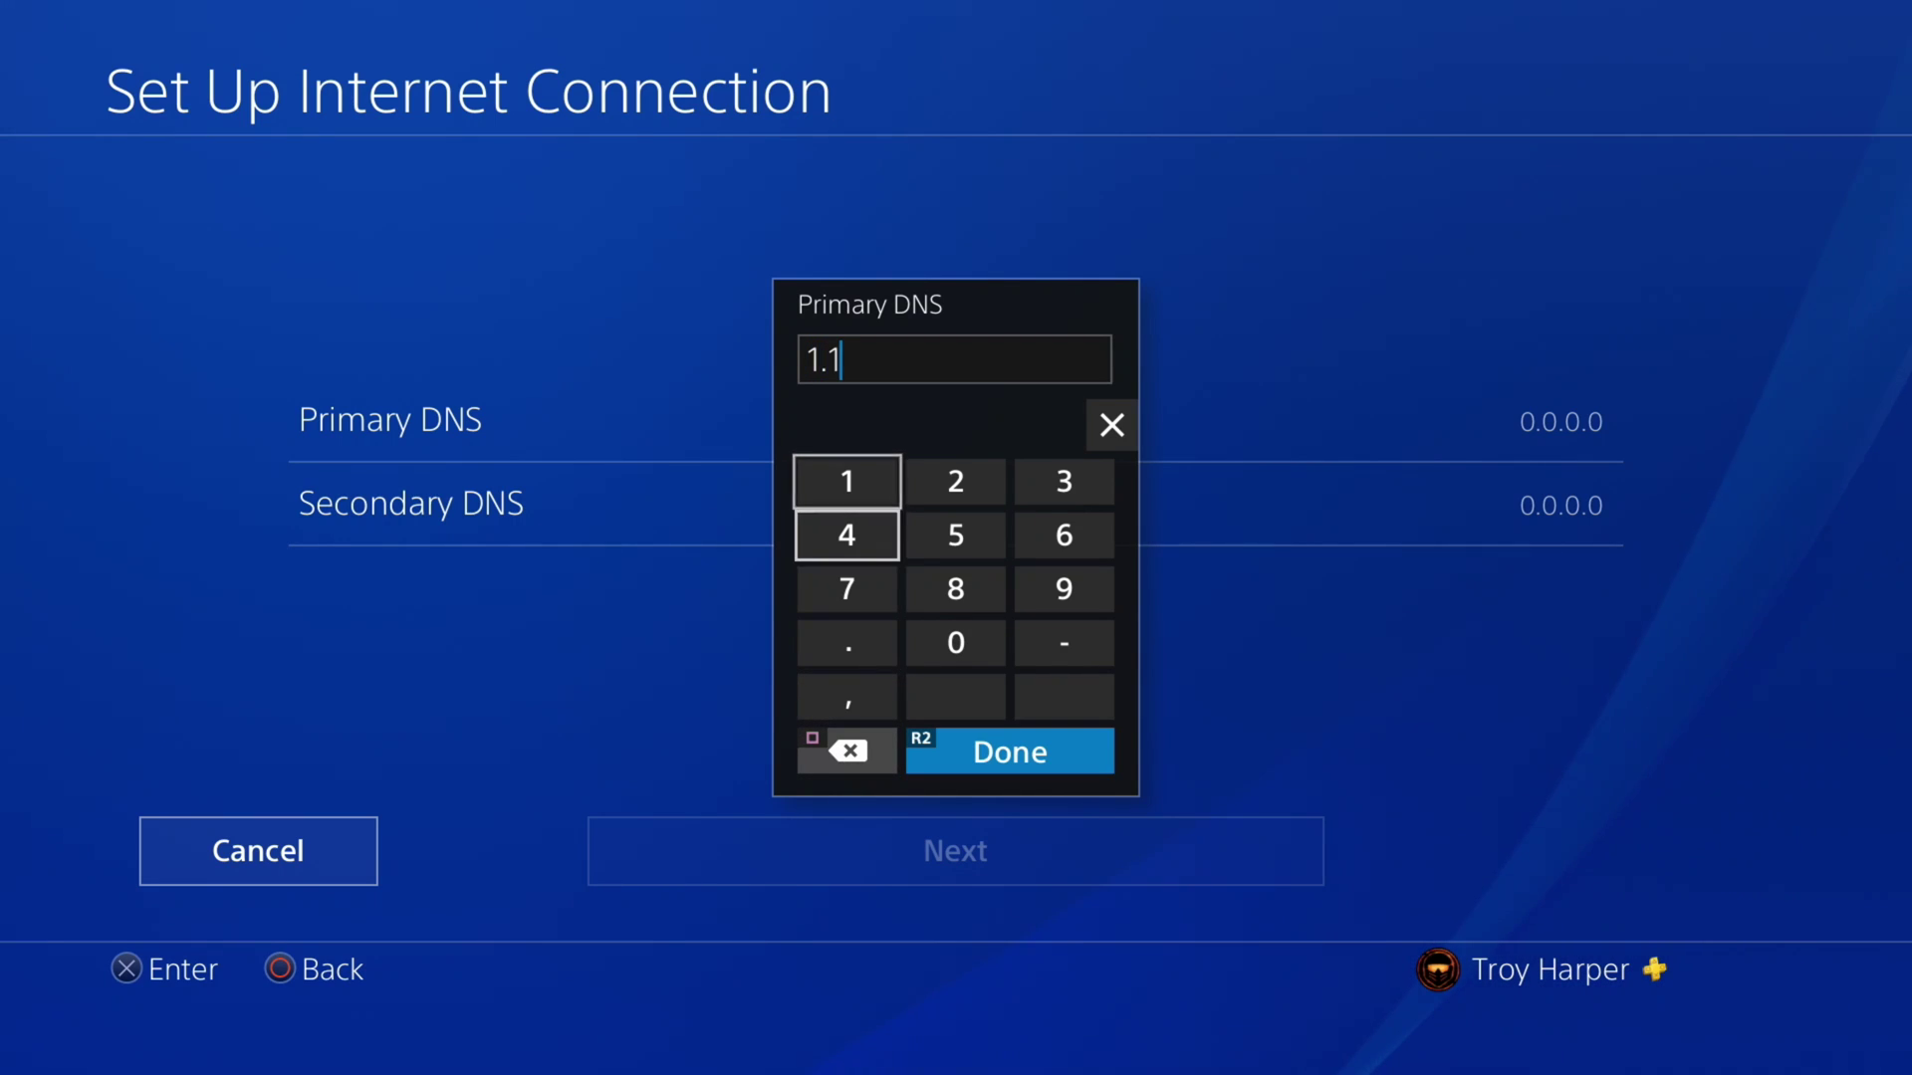
key("Down")
key("Down")
key("Down")
type(".")
key("Up")
key("Up")
key("Up")
type("1")
key("Down")
key("Down")
key("Down")
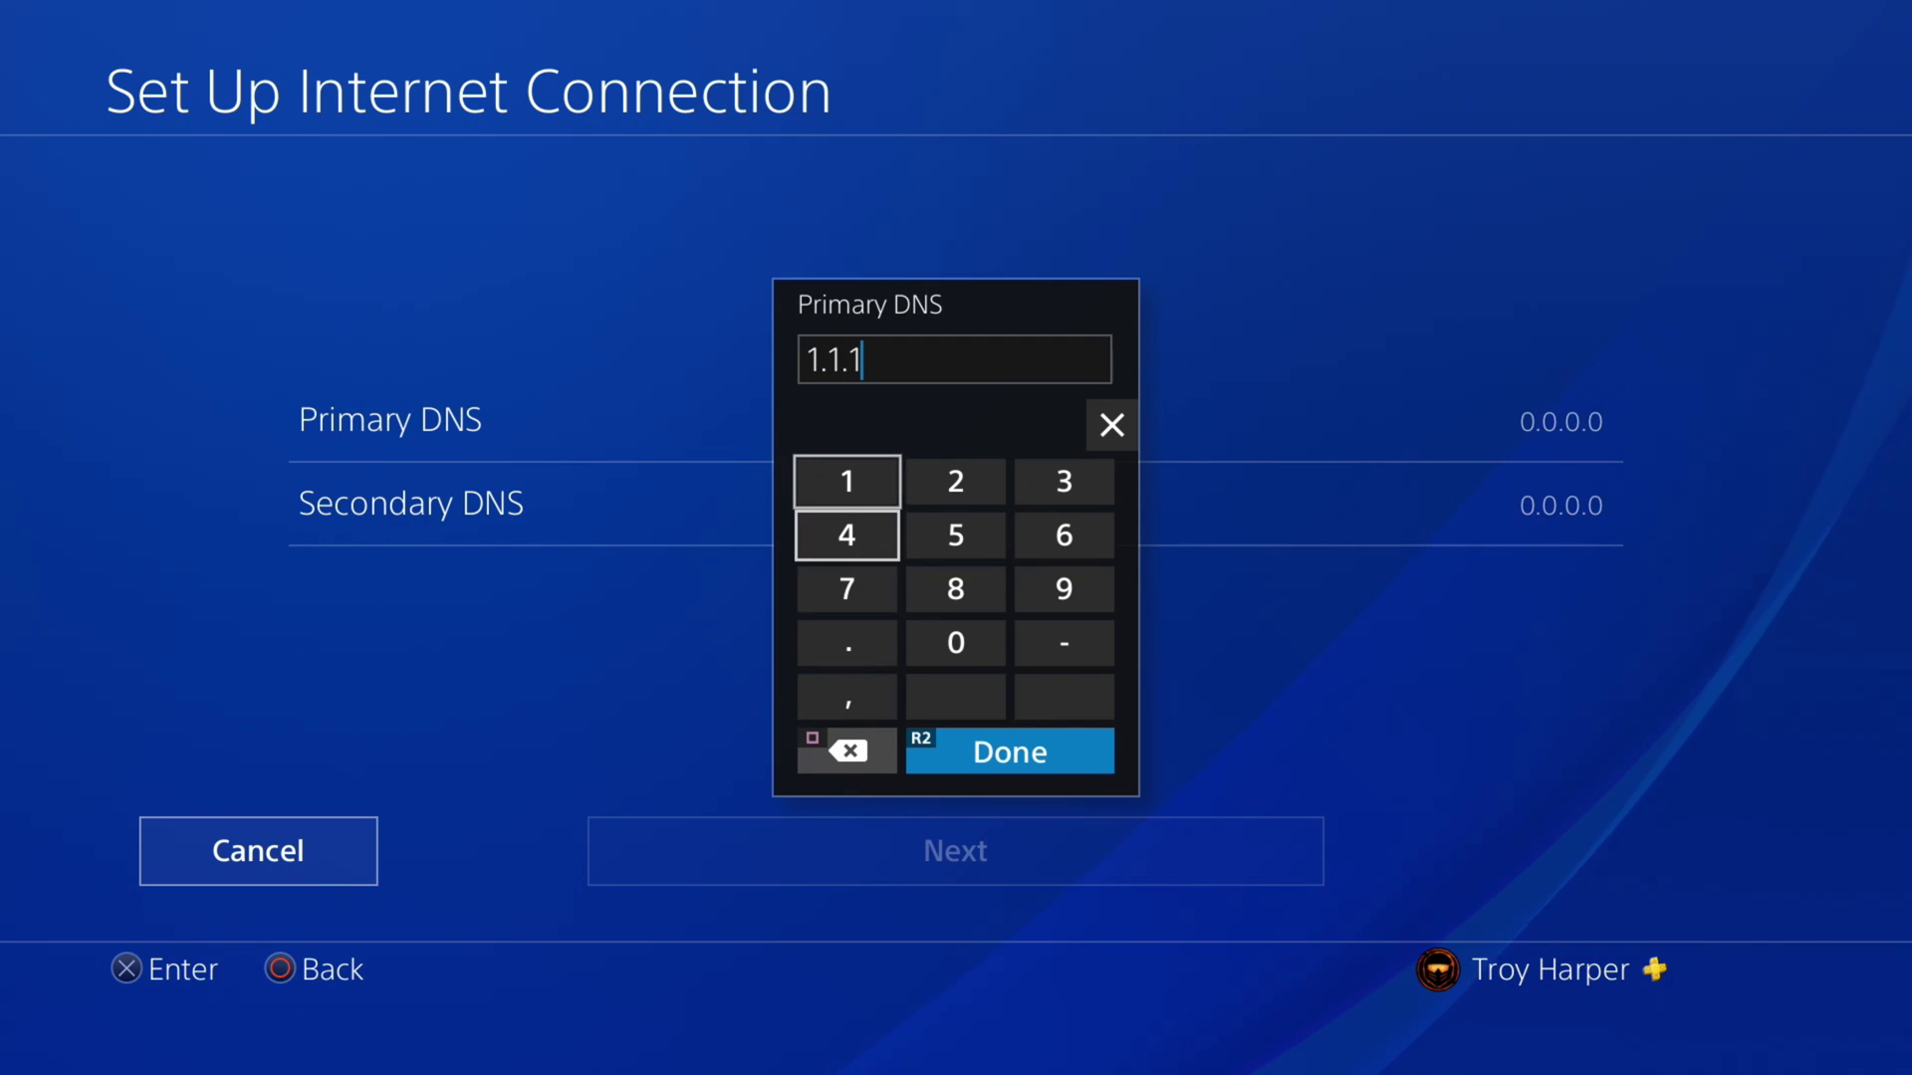
type(".")
key("Up")
key("Up")
key("Up")
type("1")
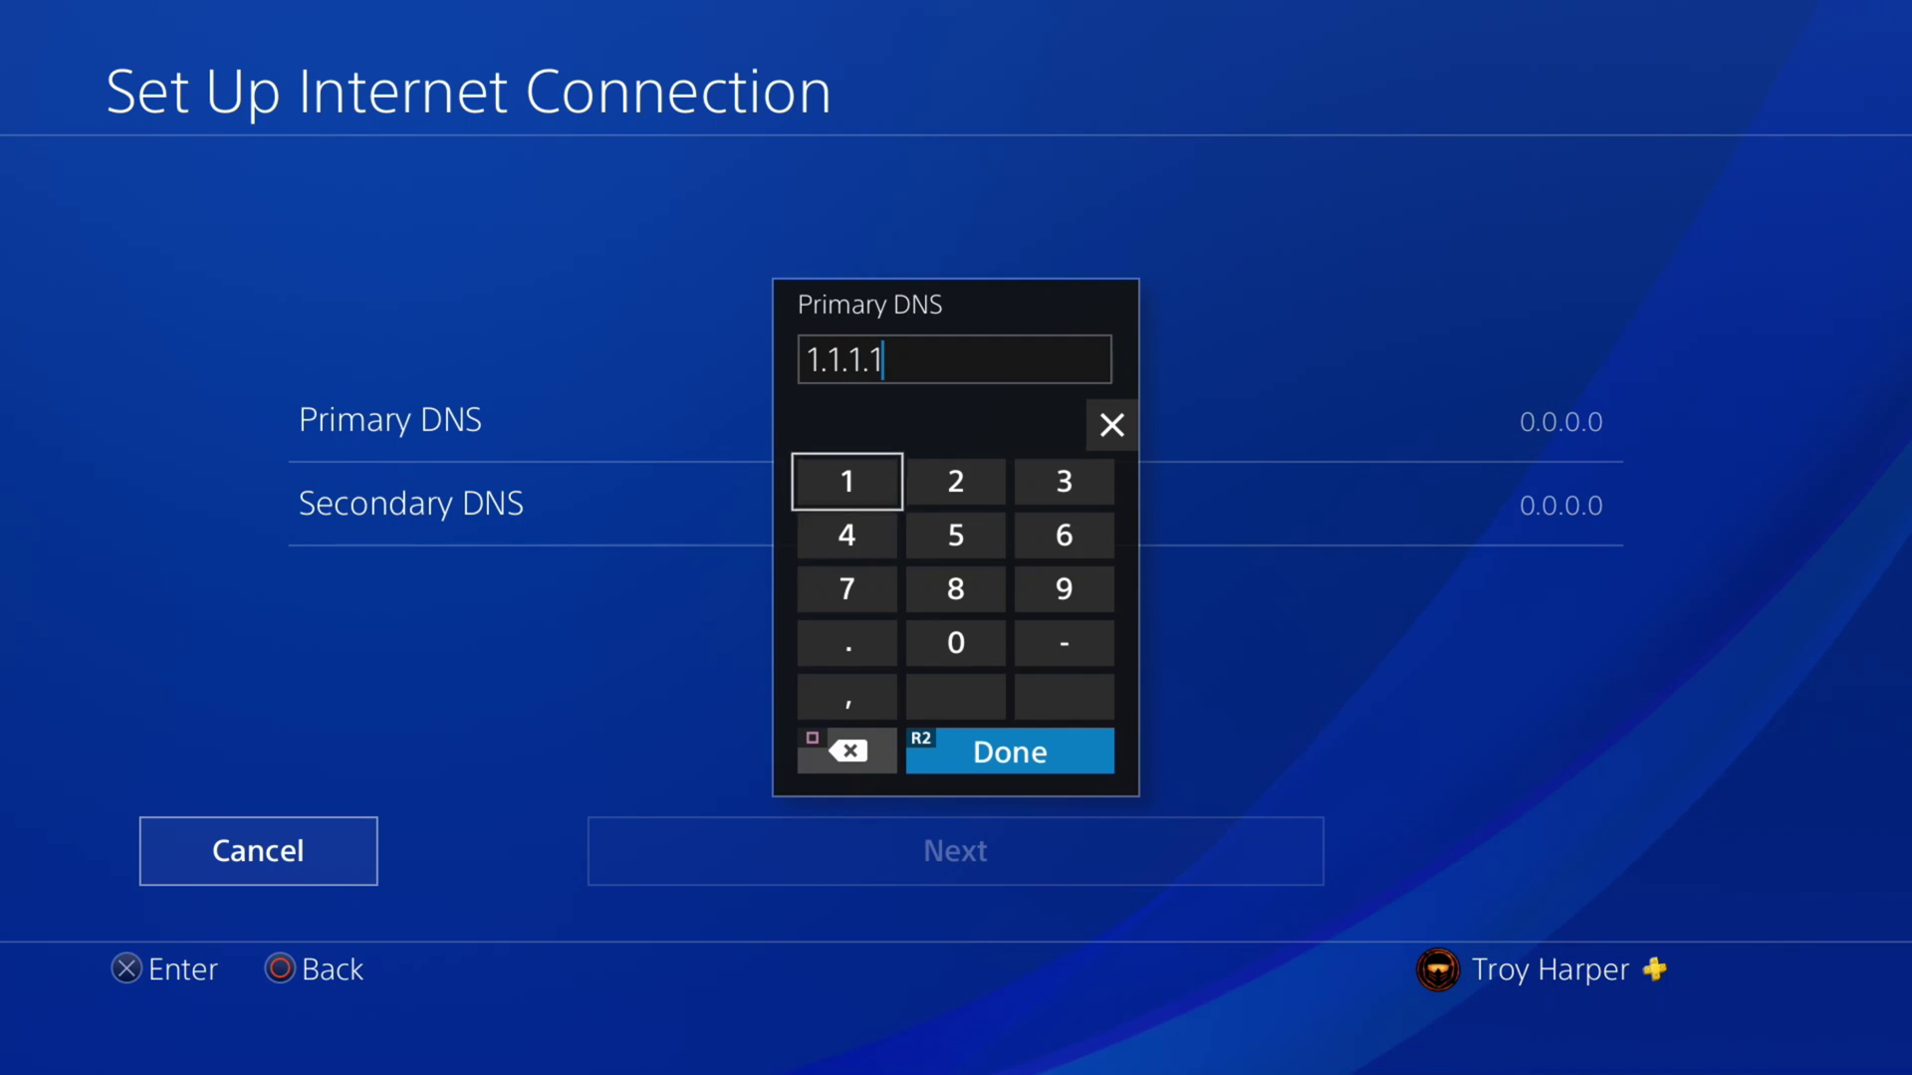
key("Right")
key("Down")
key("Down")
key("Down")
key("Down")
key("Down")
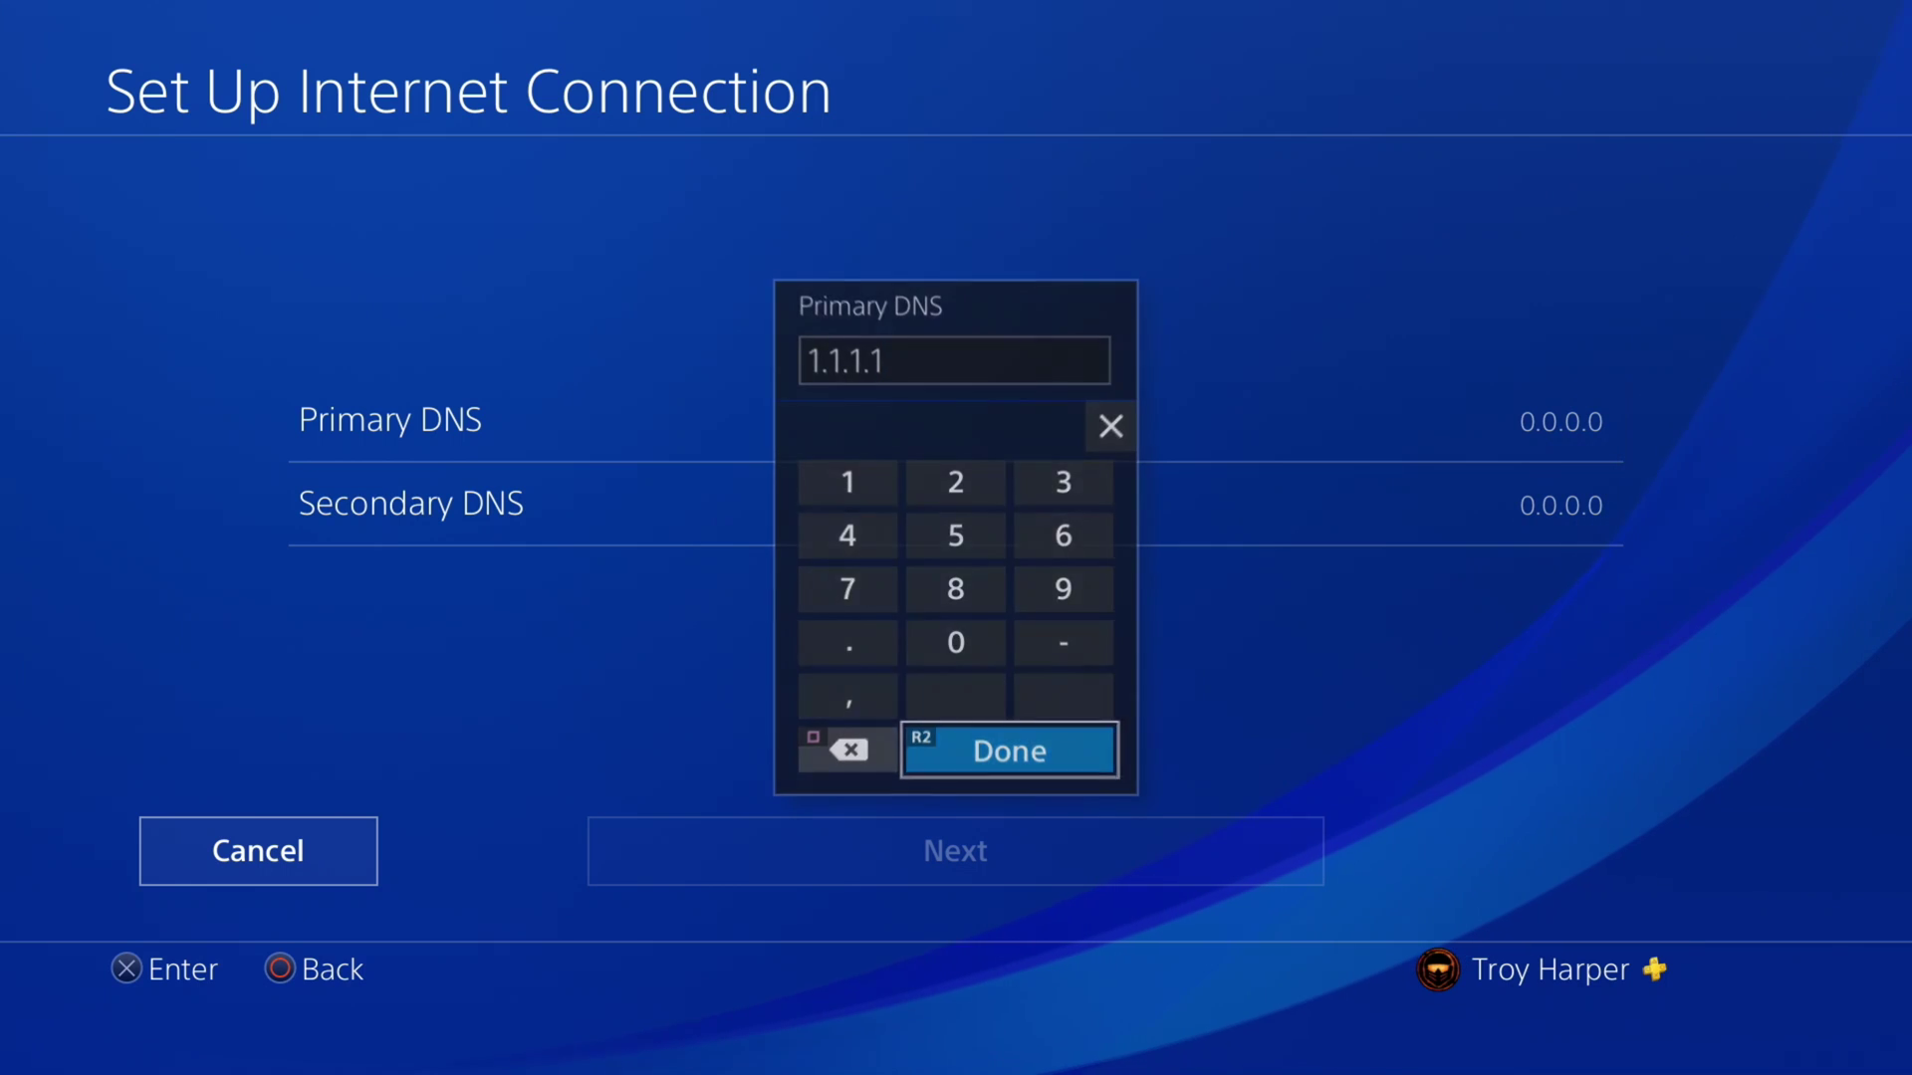
key("Return")
key("Down")
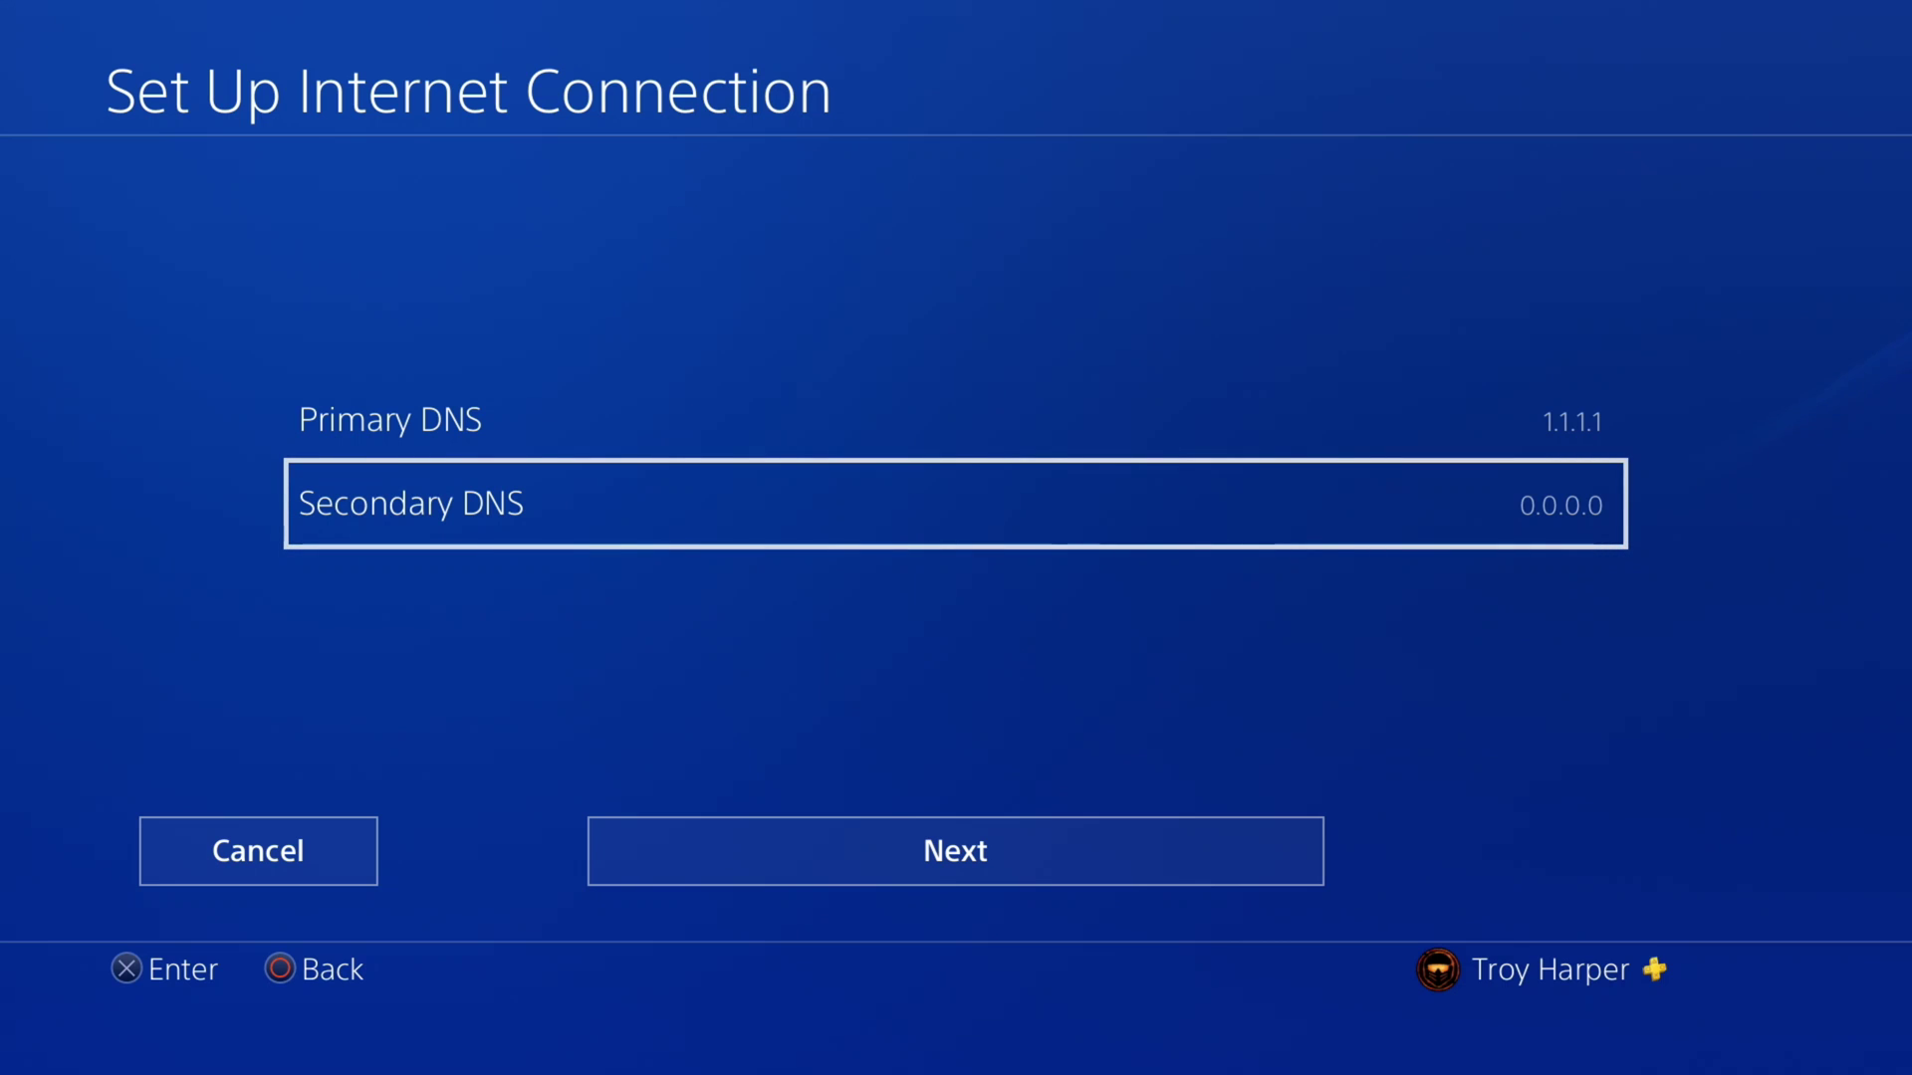
Clear the default 0.0.0.0 from the Secondary DNS field.
key("Return")
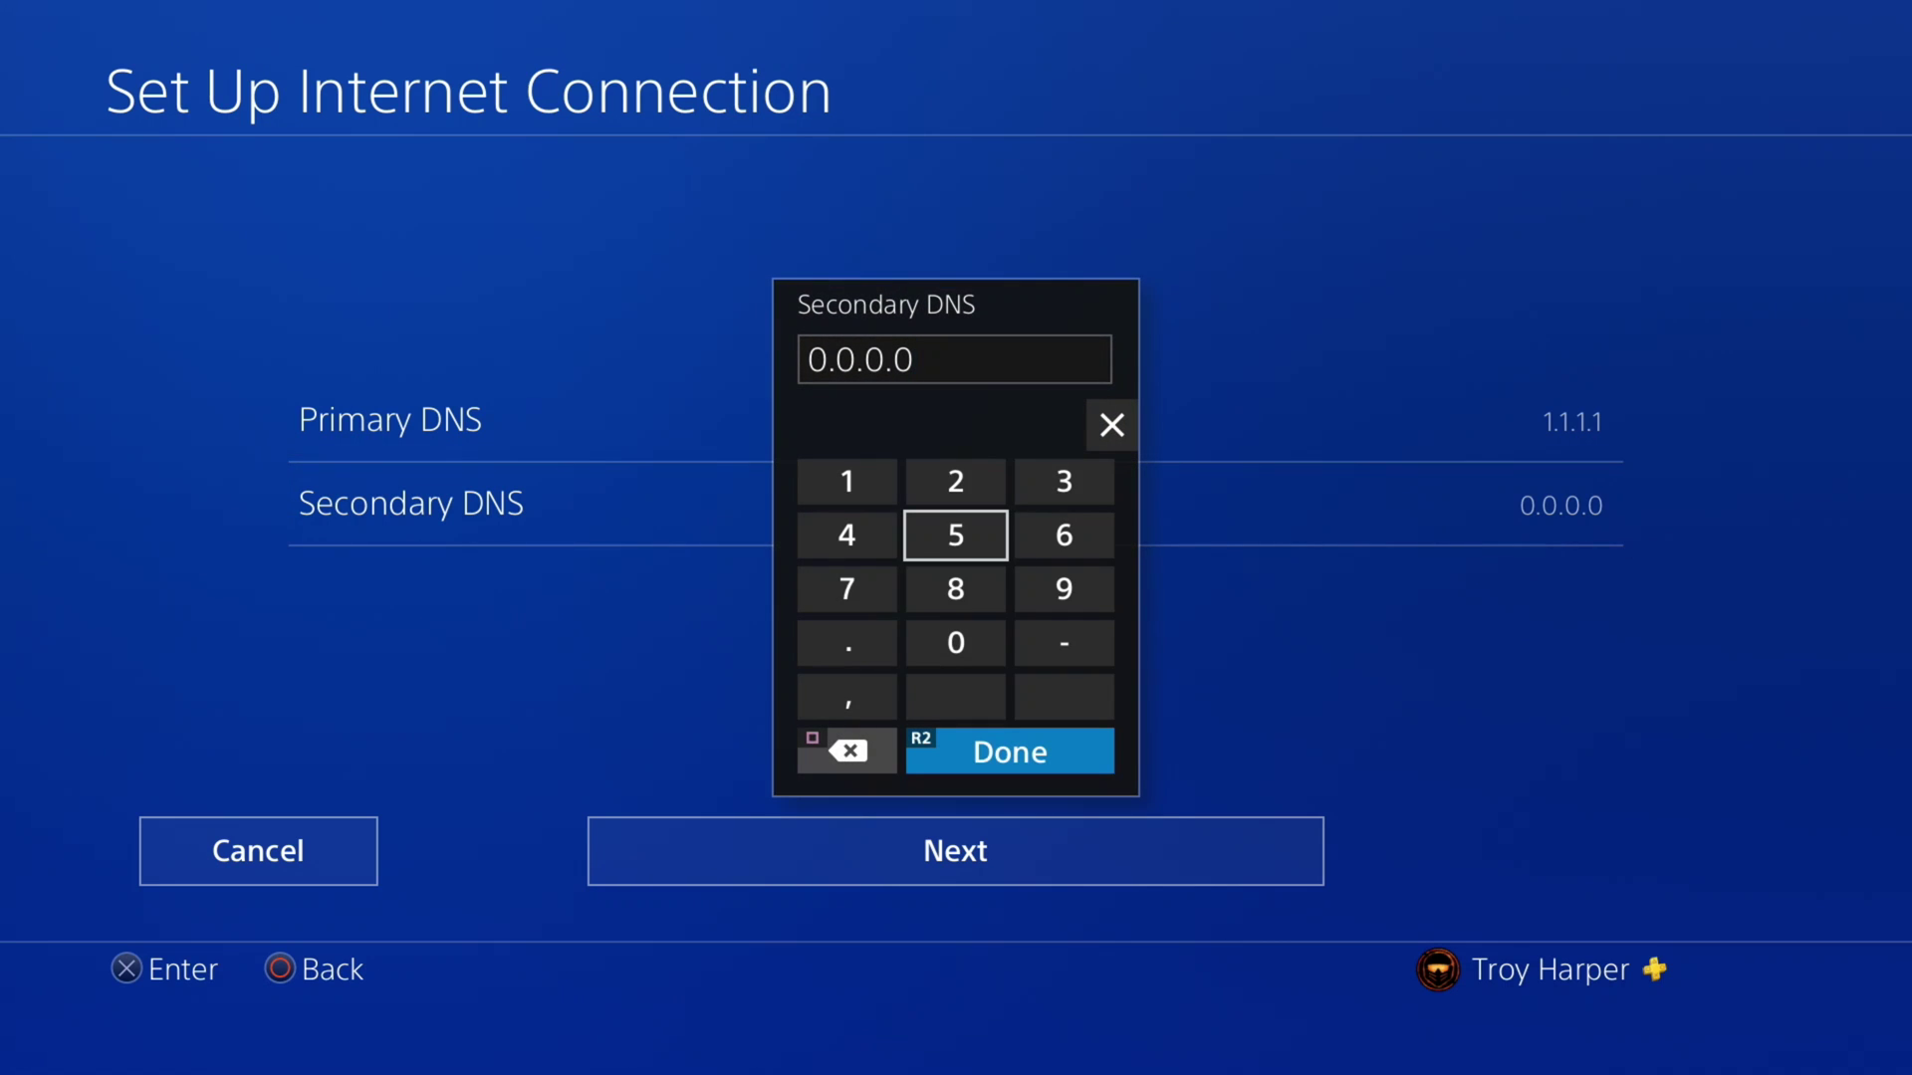
key("Right")
key("Up")
key("Left")
key("Left")
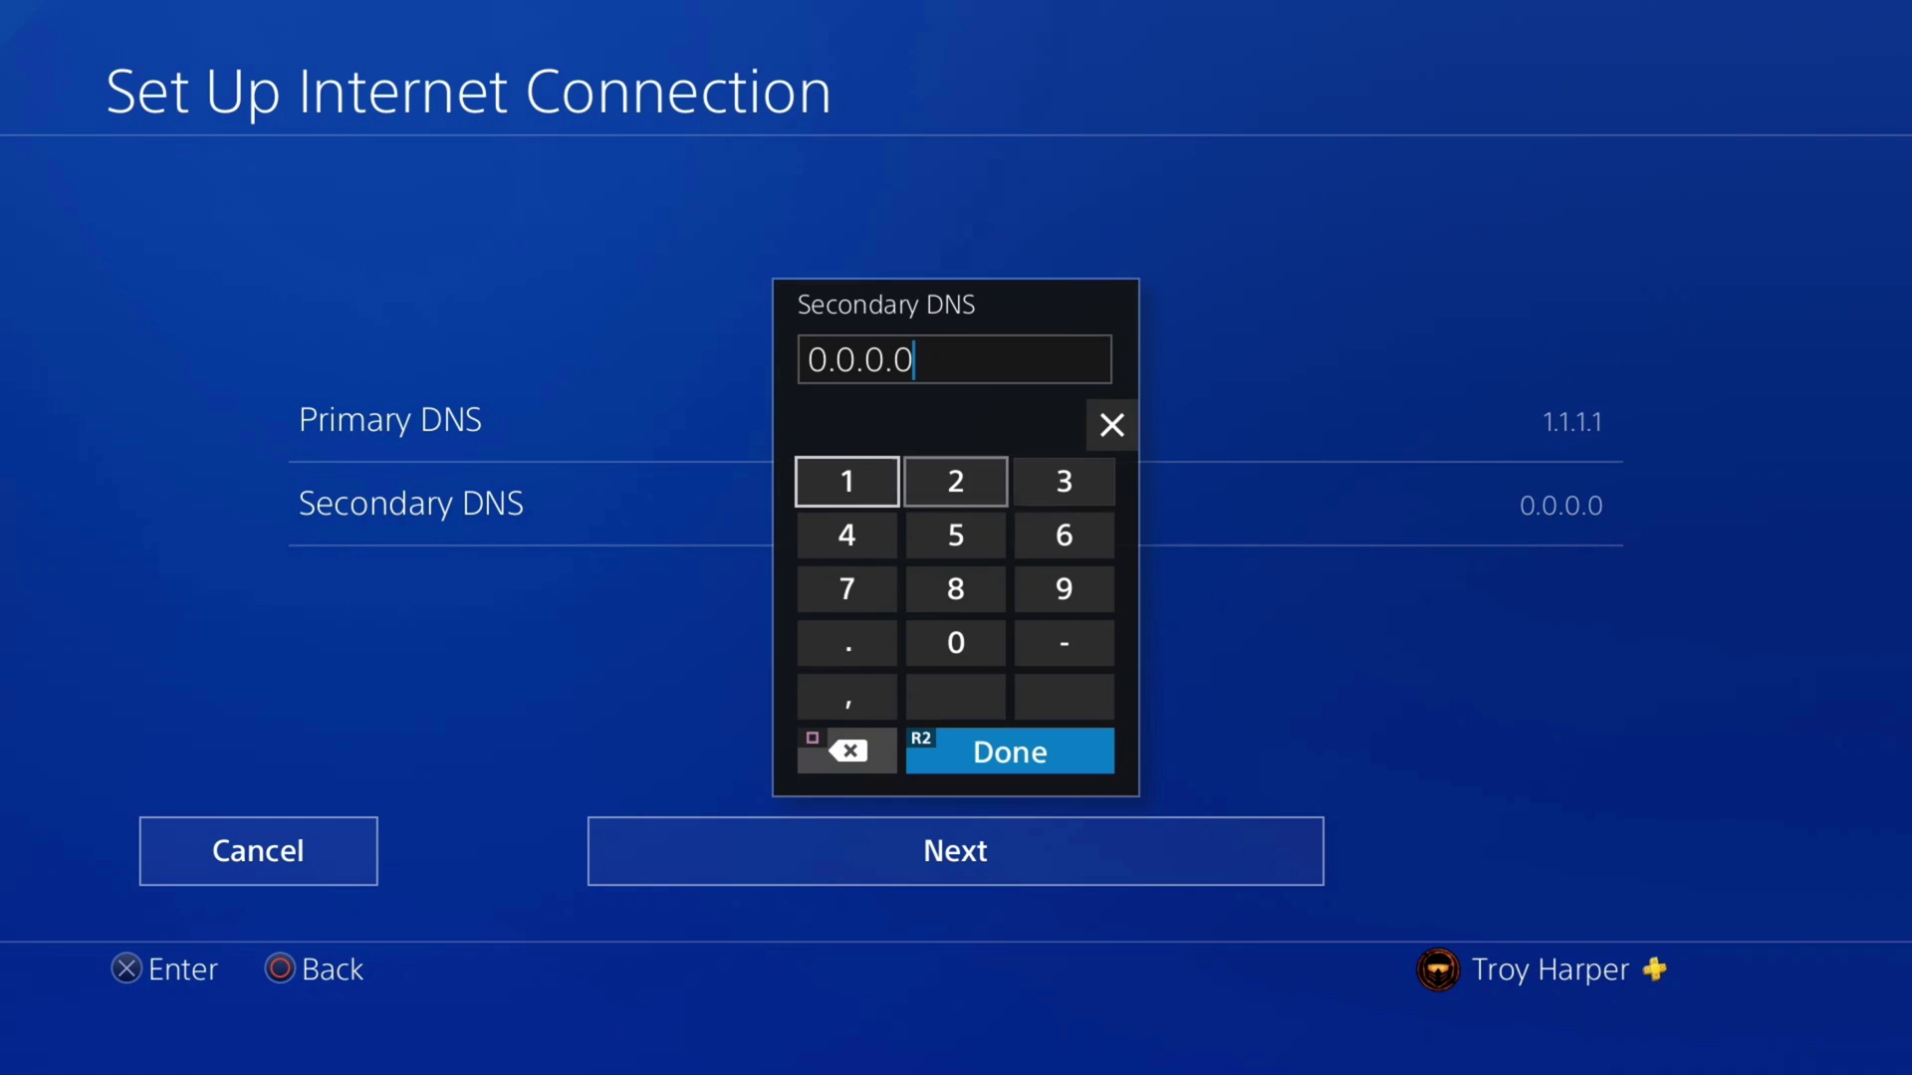
key("BackSpace")
key("BackSpace")
key("BackSpace")
key("BackSpace")
key("BackSpace")
key("BackSpace")
key("BackSpace")
key("Down")
key("Down")
key("Down")
key("Up")
key("Up")
key("Up")
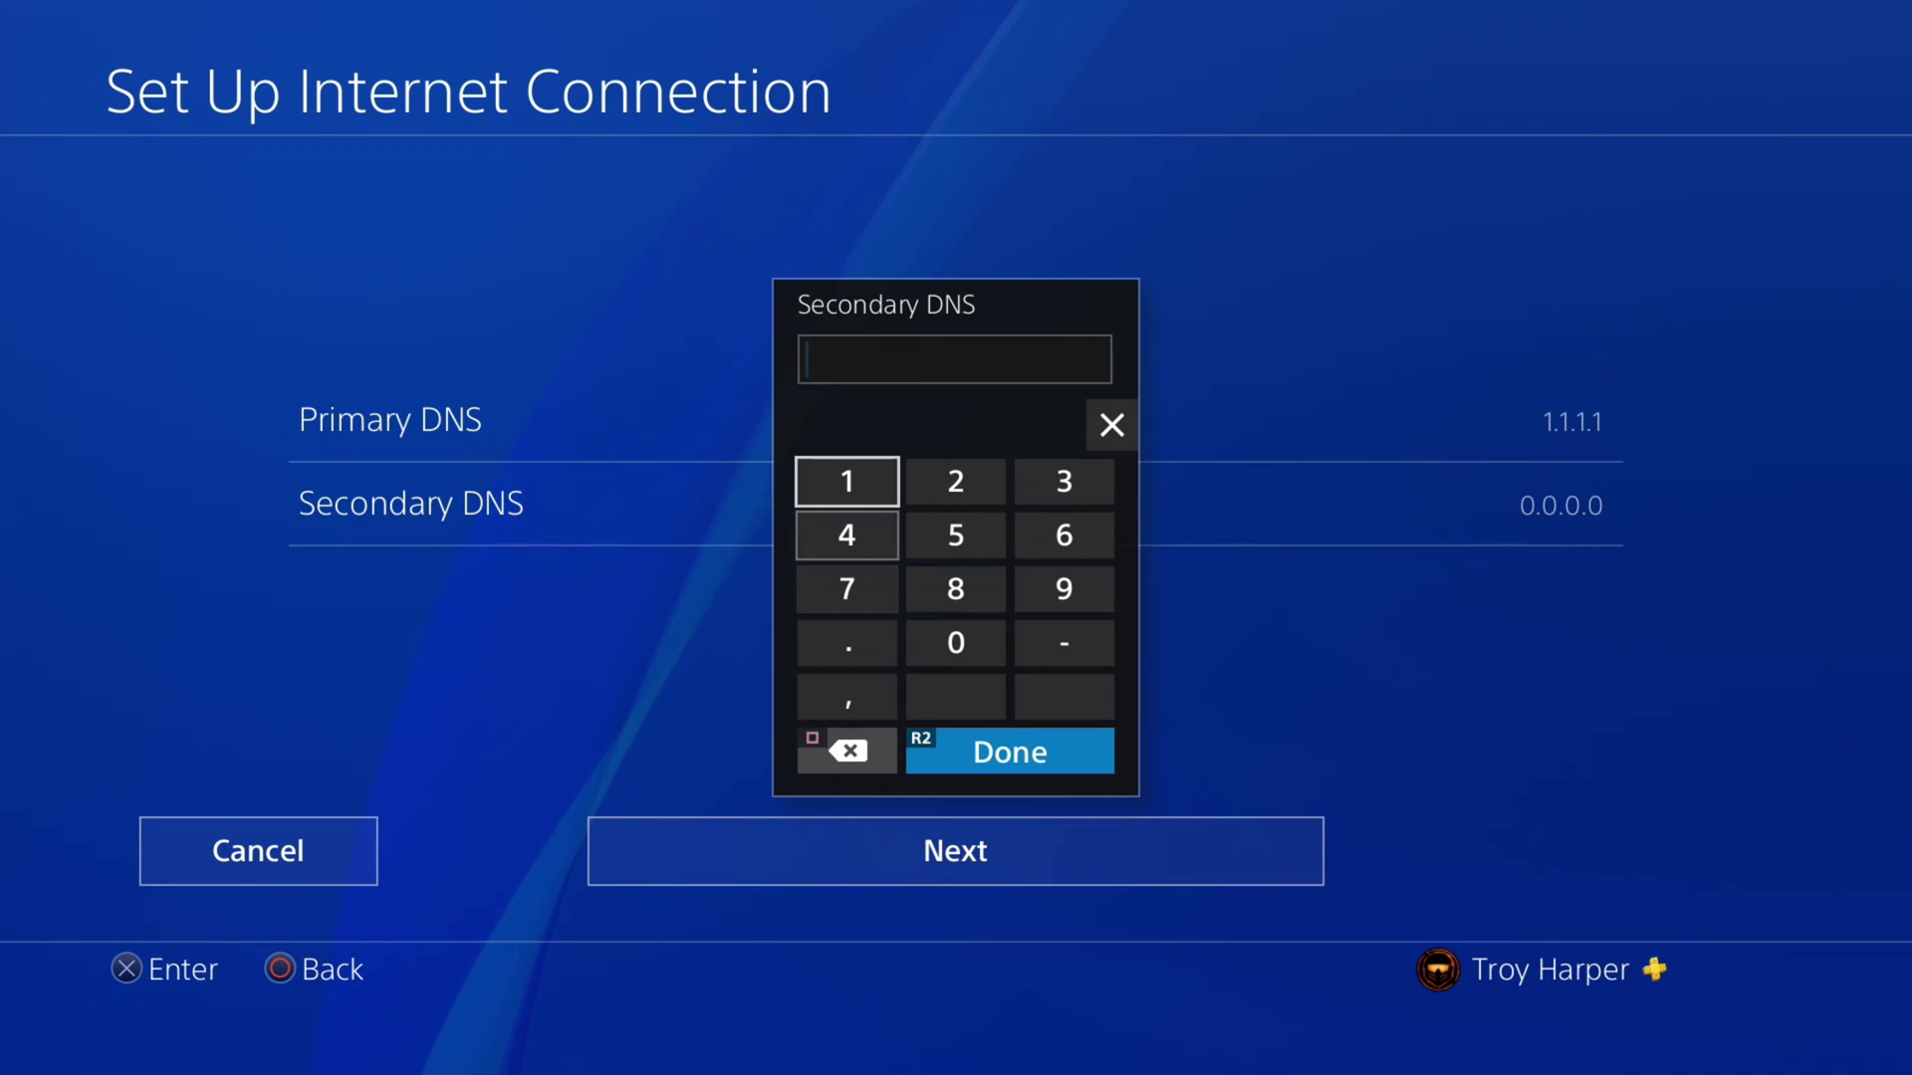
Enter 1.0.0.1 as the Secondary DNS, confirm it, and proceed to MTU Settings.
key("Return")
key("Down")
key("Down")
key("Down")
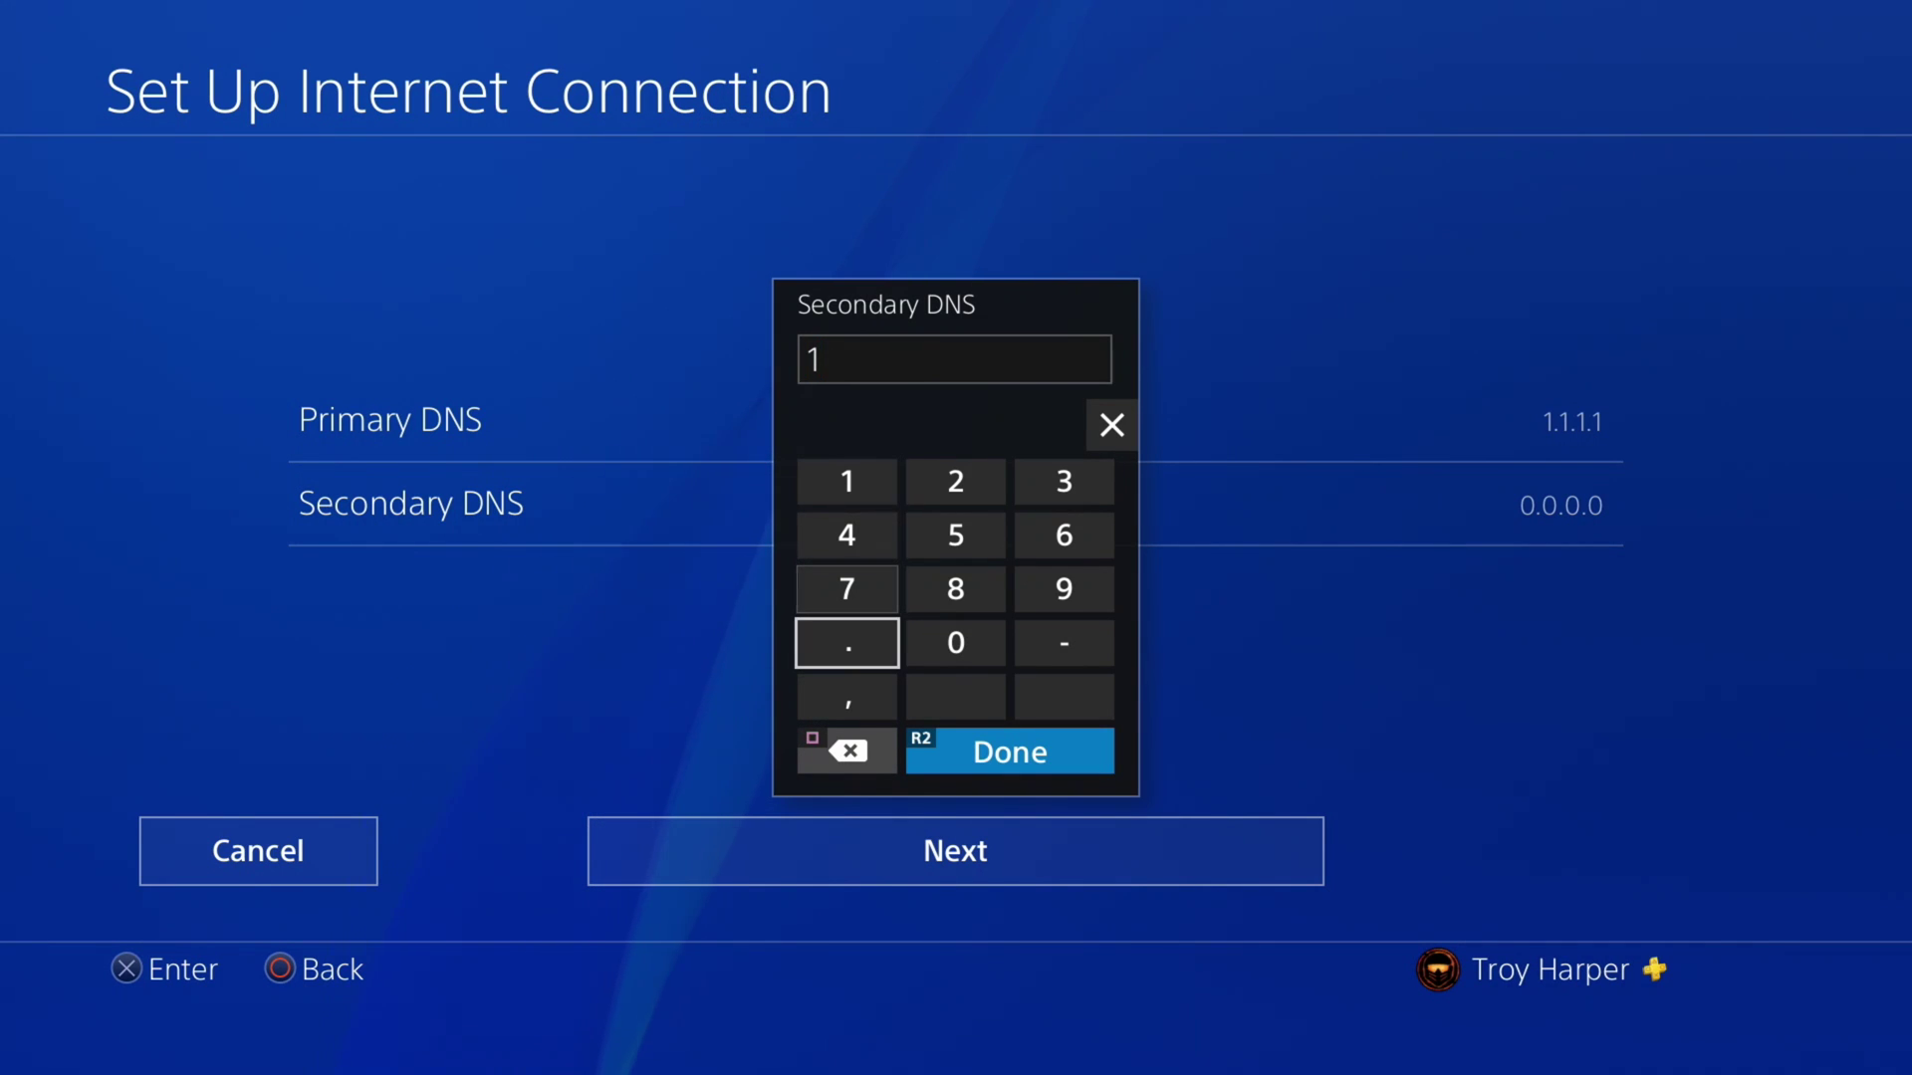
key("Return")
key("Right")
key("Return")
key("Left")
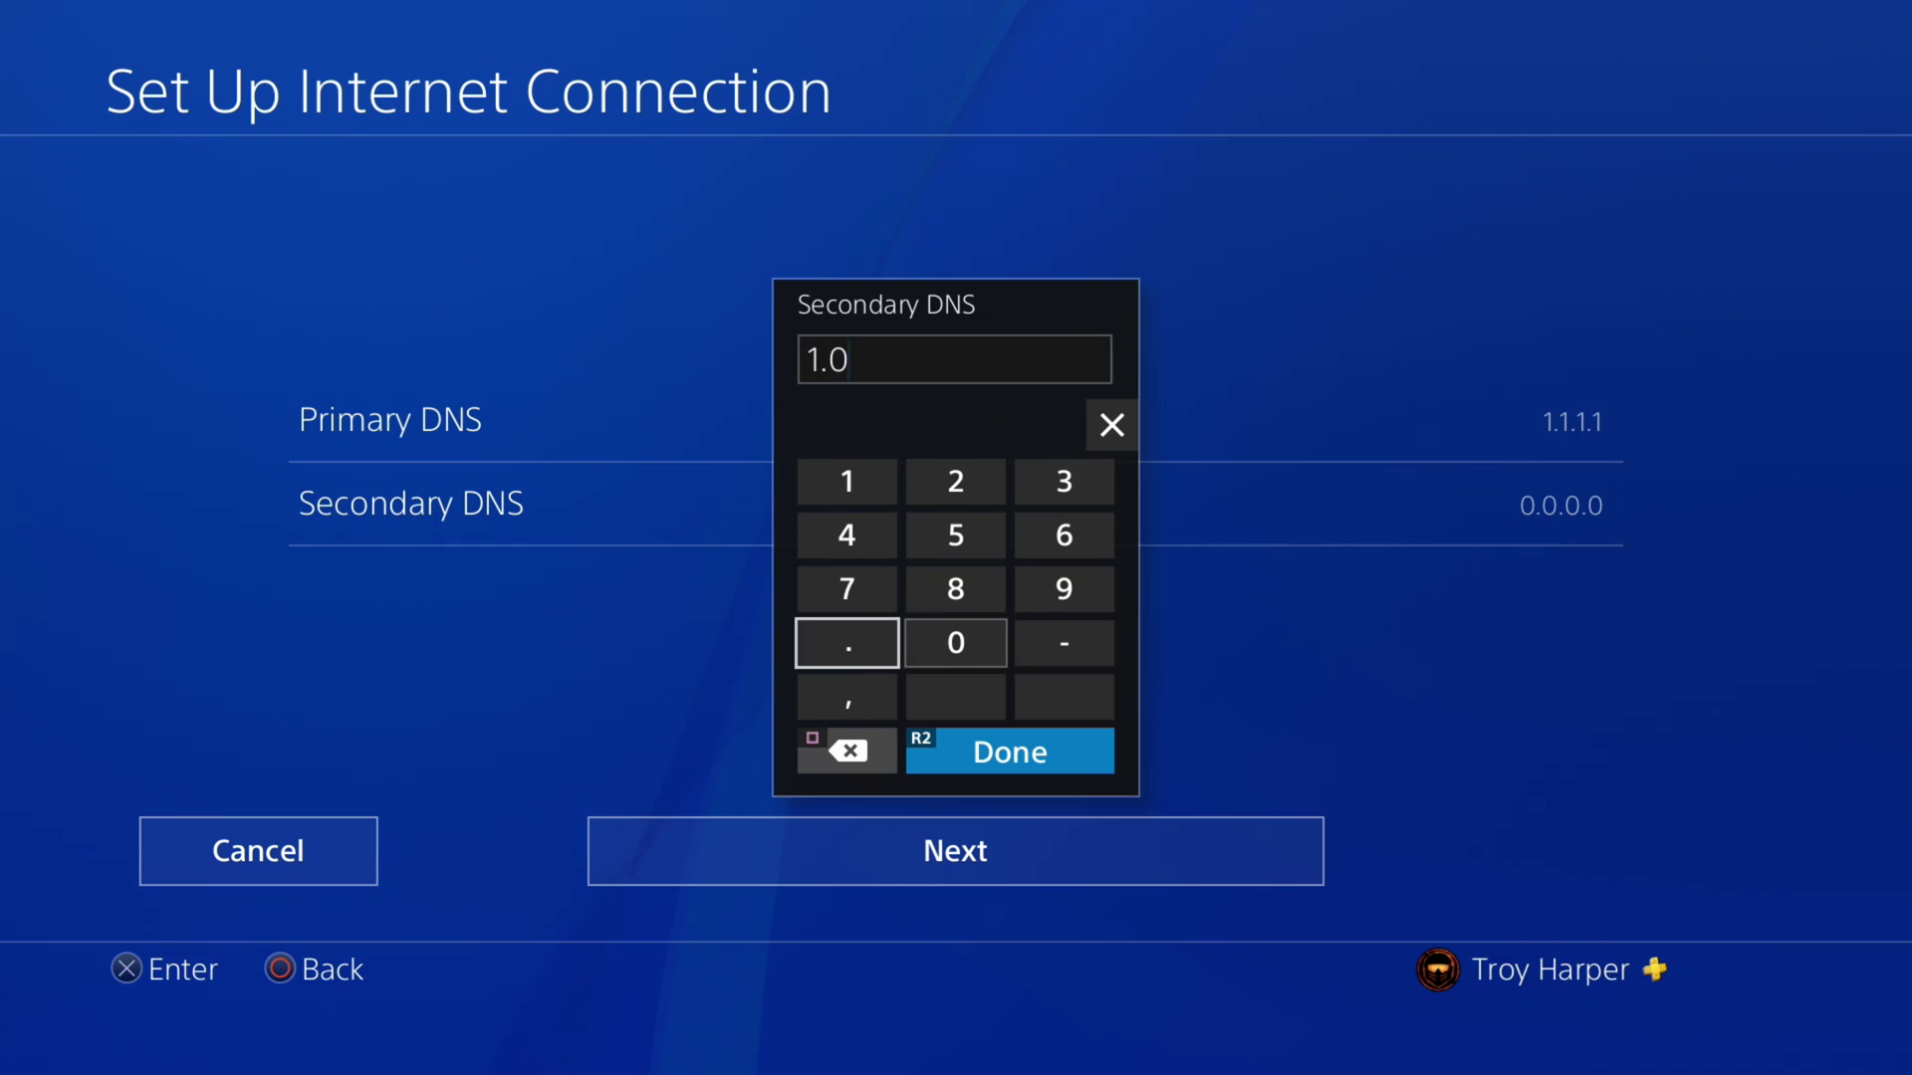
key("Right")
key("Return")
key("Return")
key("Up")
key("Up")
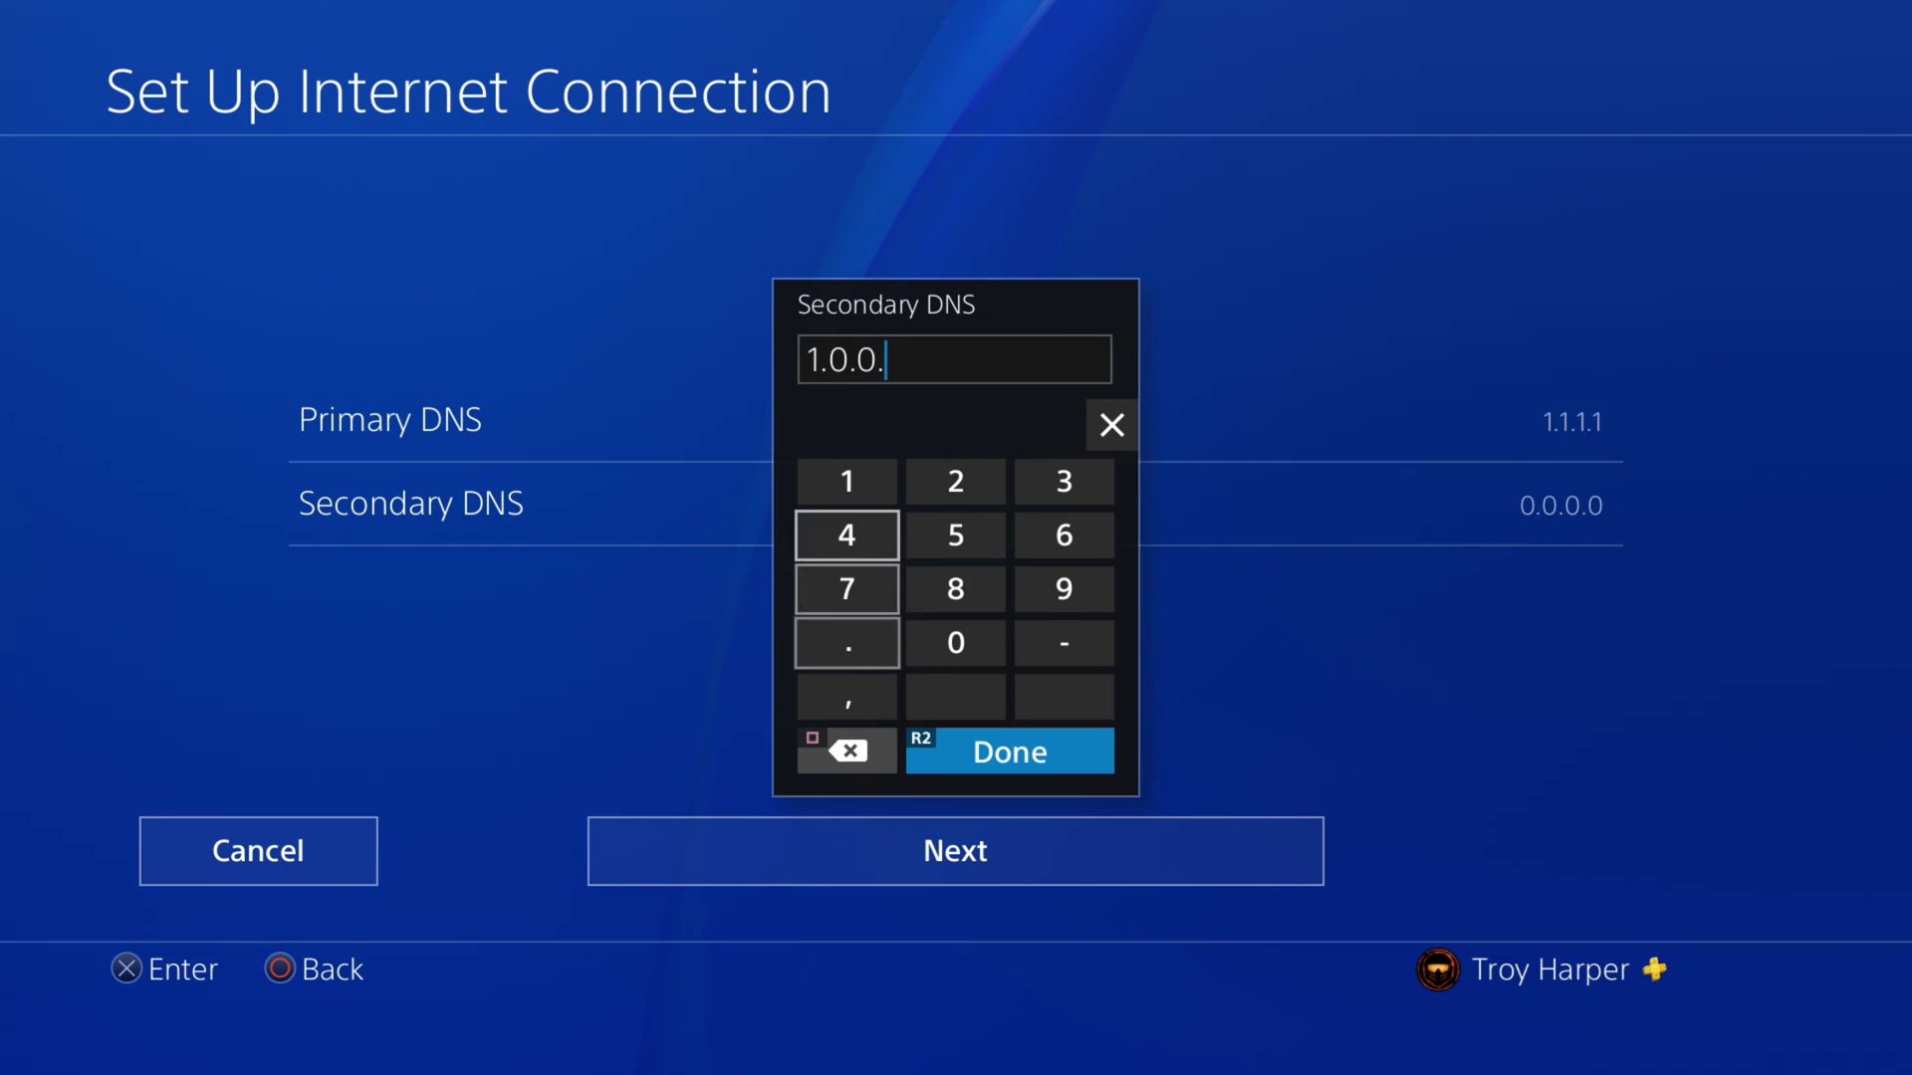
key("Up")
key("Return")
key("Down")
key("Down")
key("Down")
key("Down")
key("Right")
key("Down")
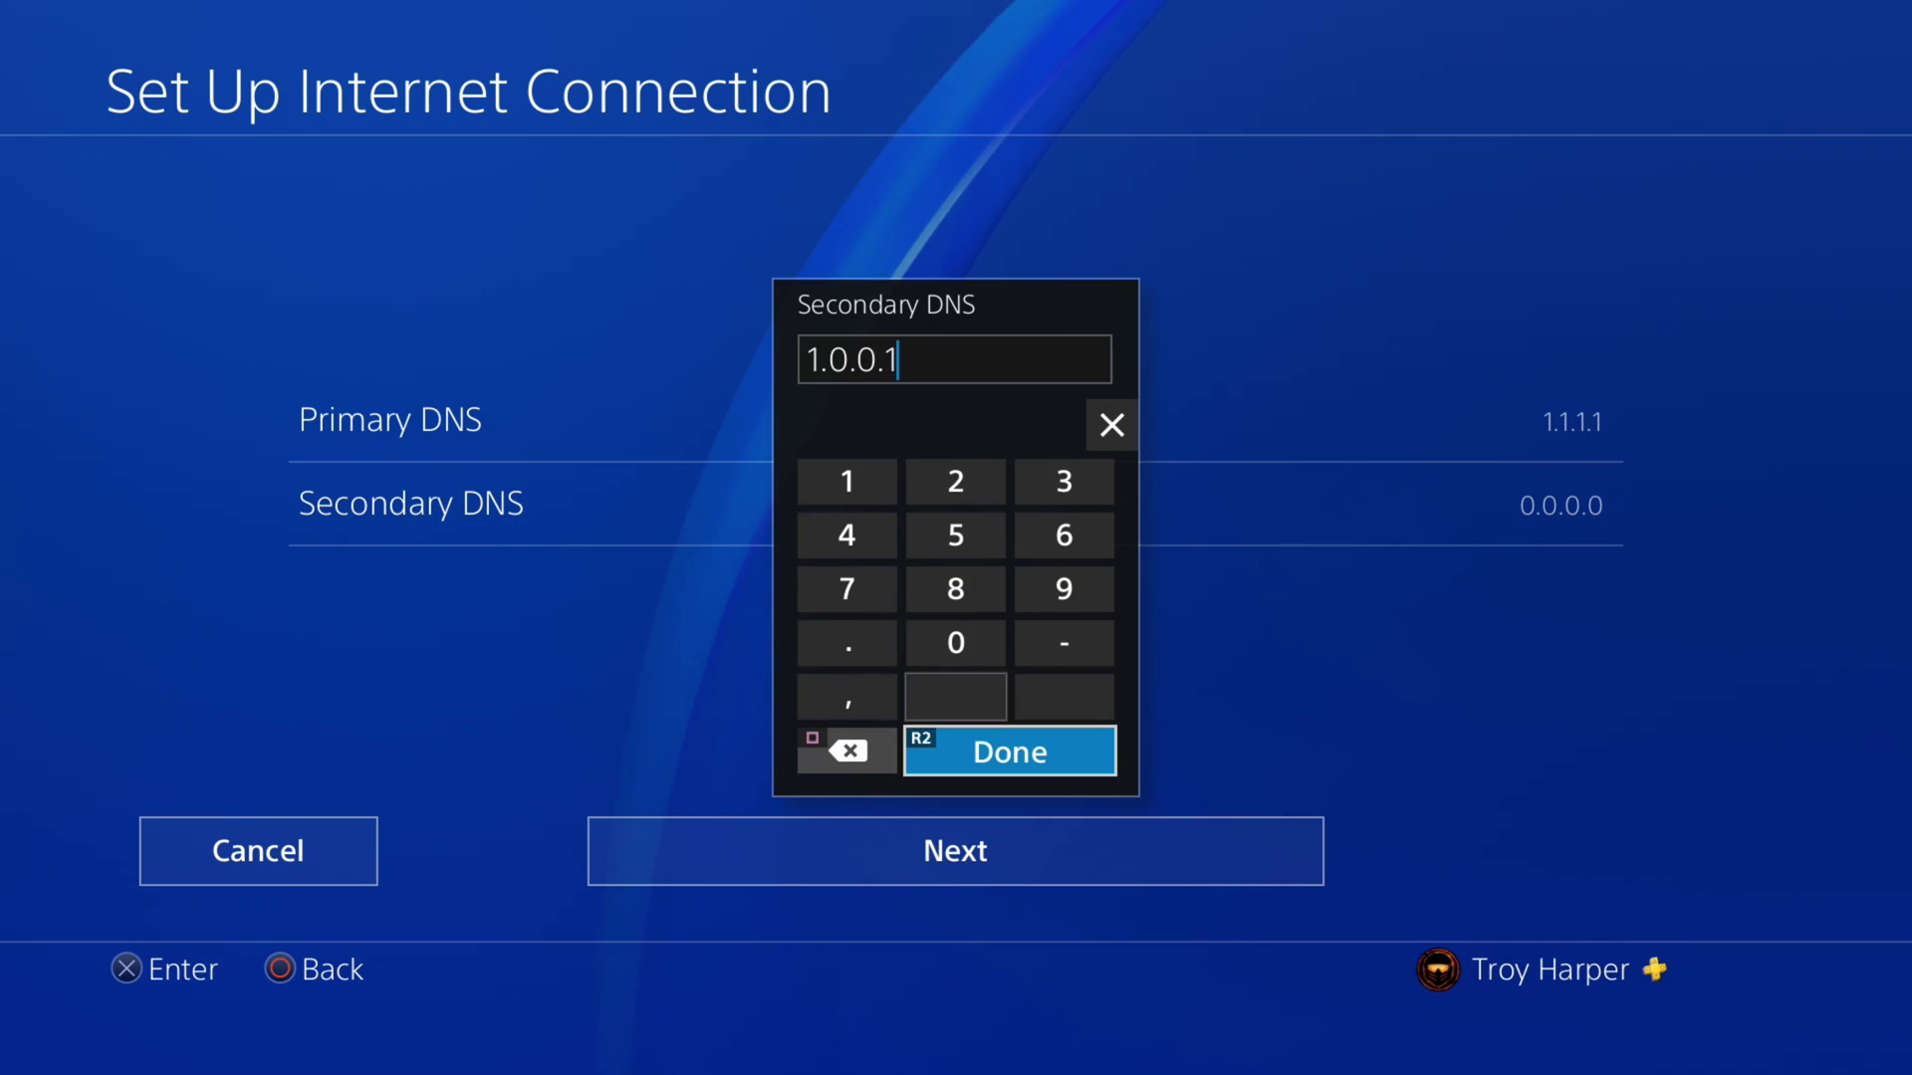
key("Return")
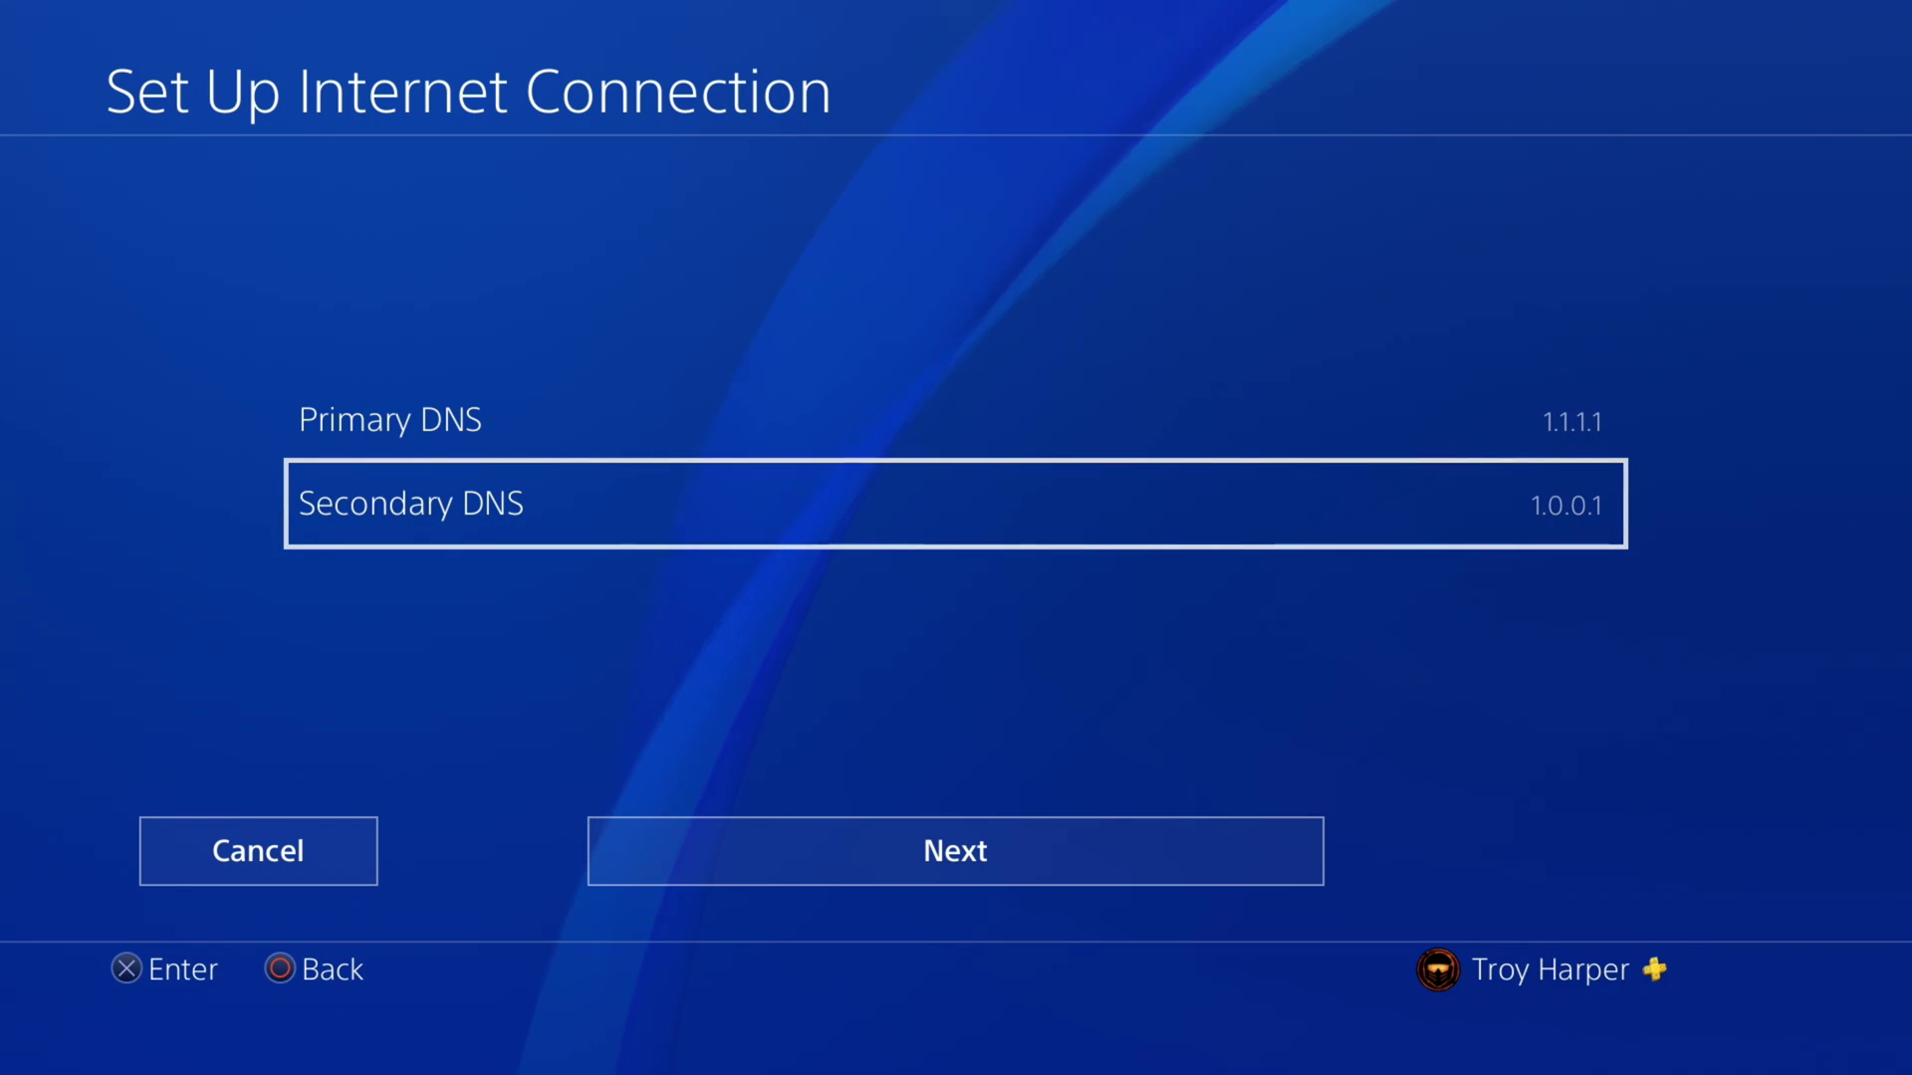
key("Down")
key("Return")
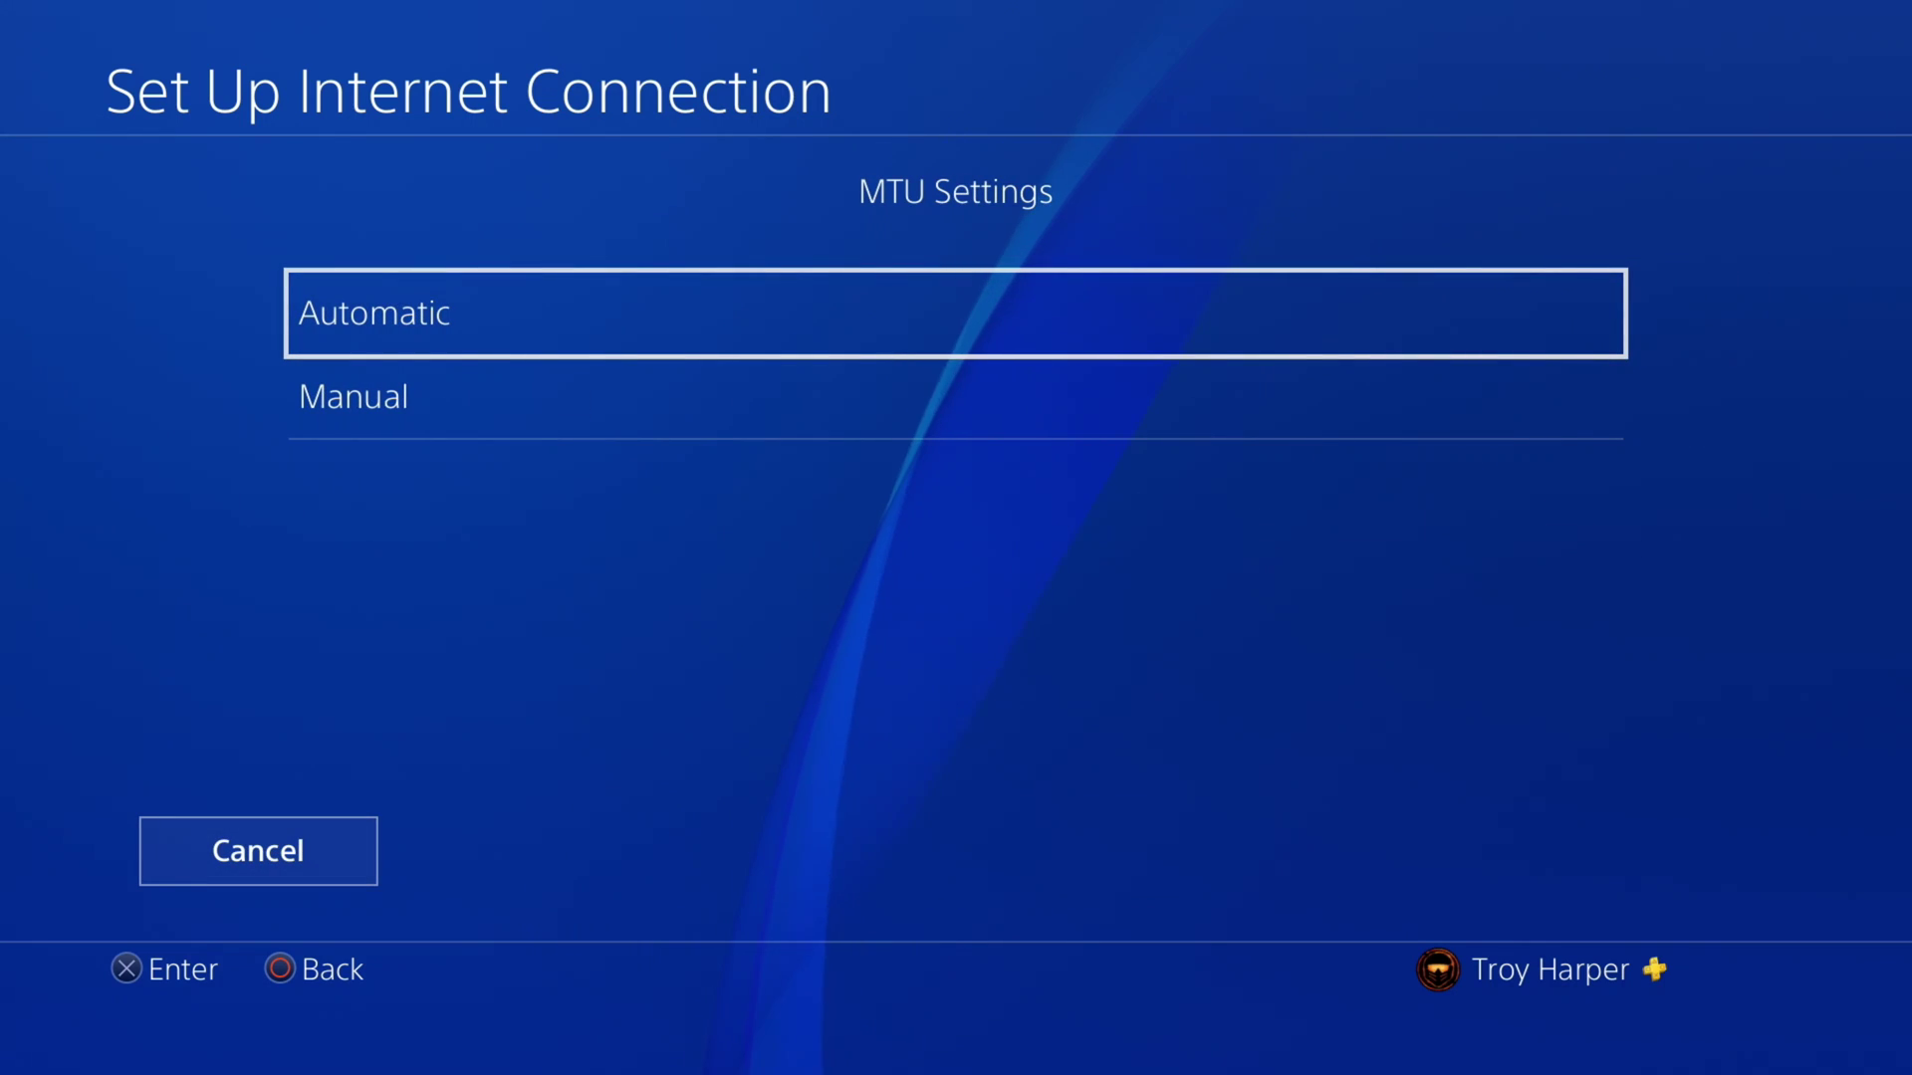
Keep MTU Automatic, choose Do Not Use for proxy, and test the internet connection.
key("Return")
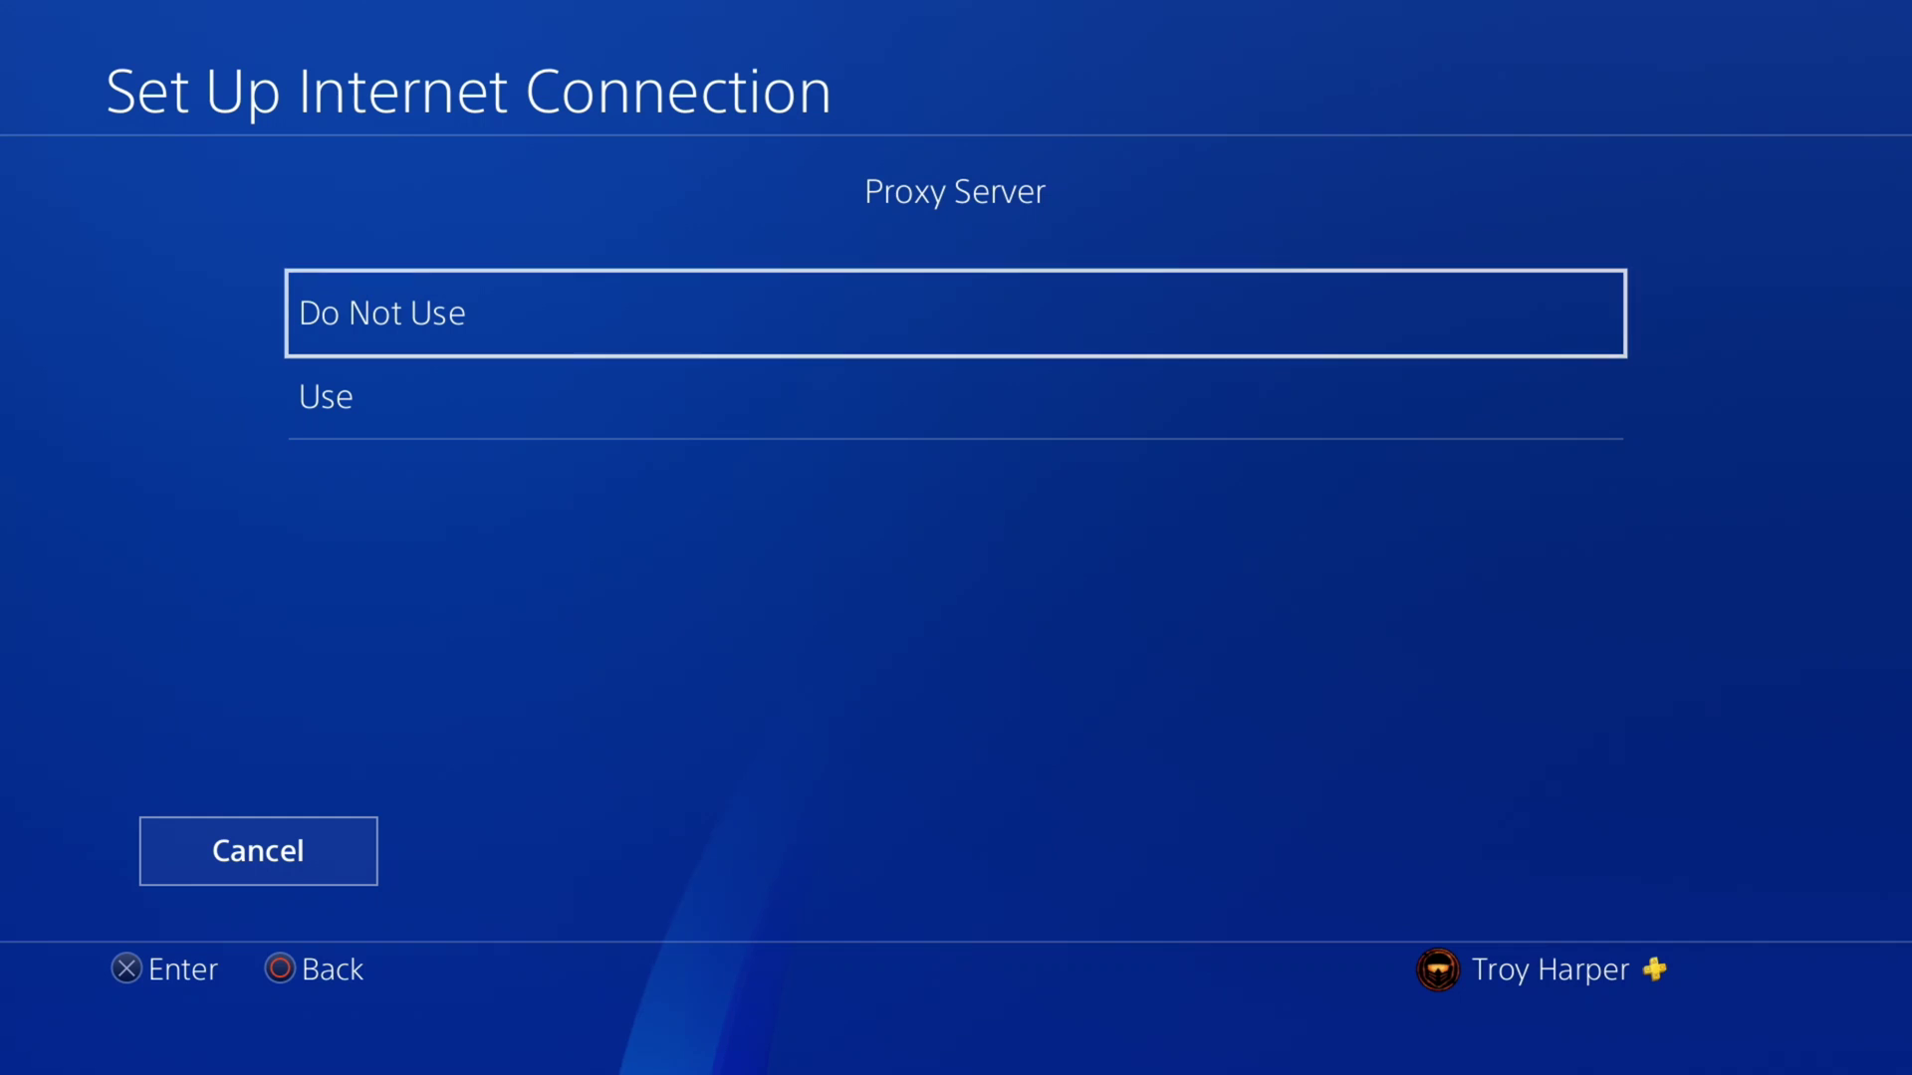
key("Return")
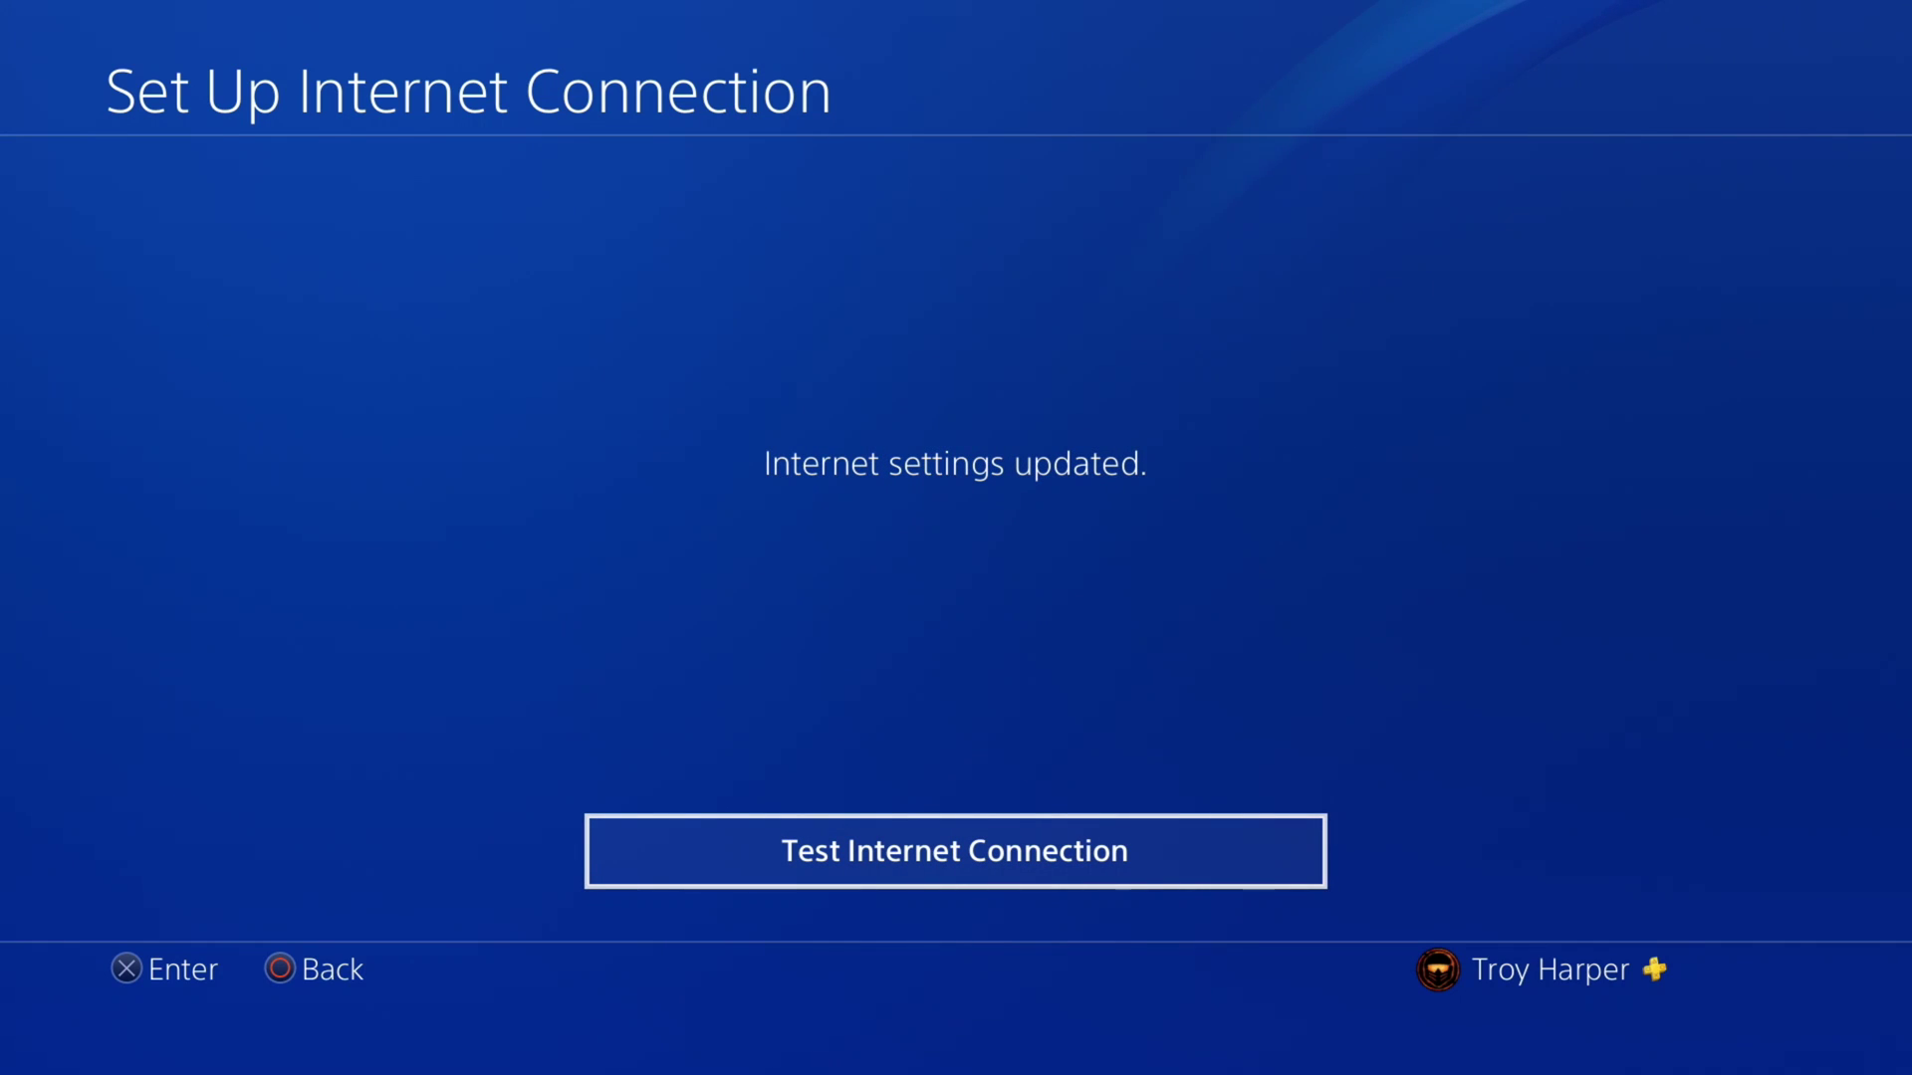
key("Return")
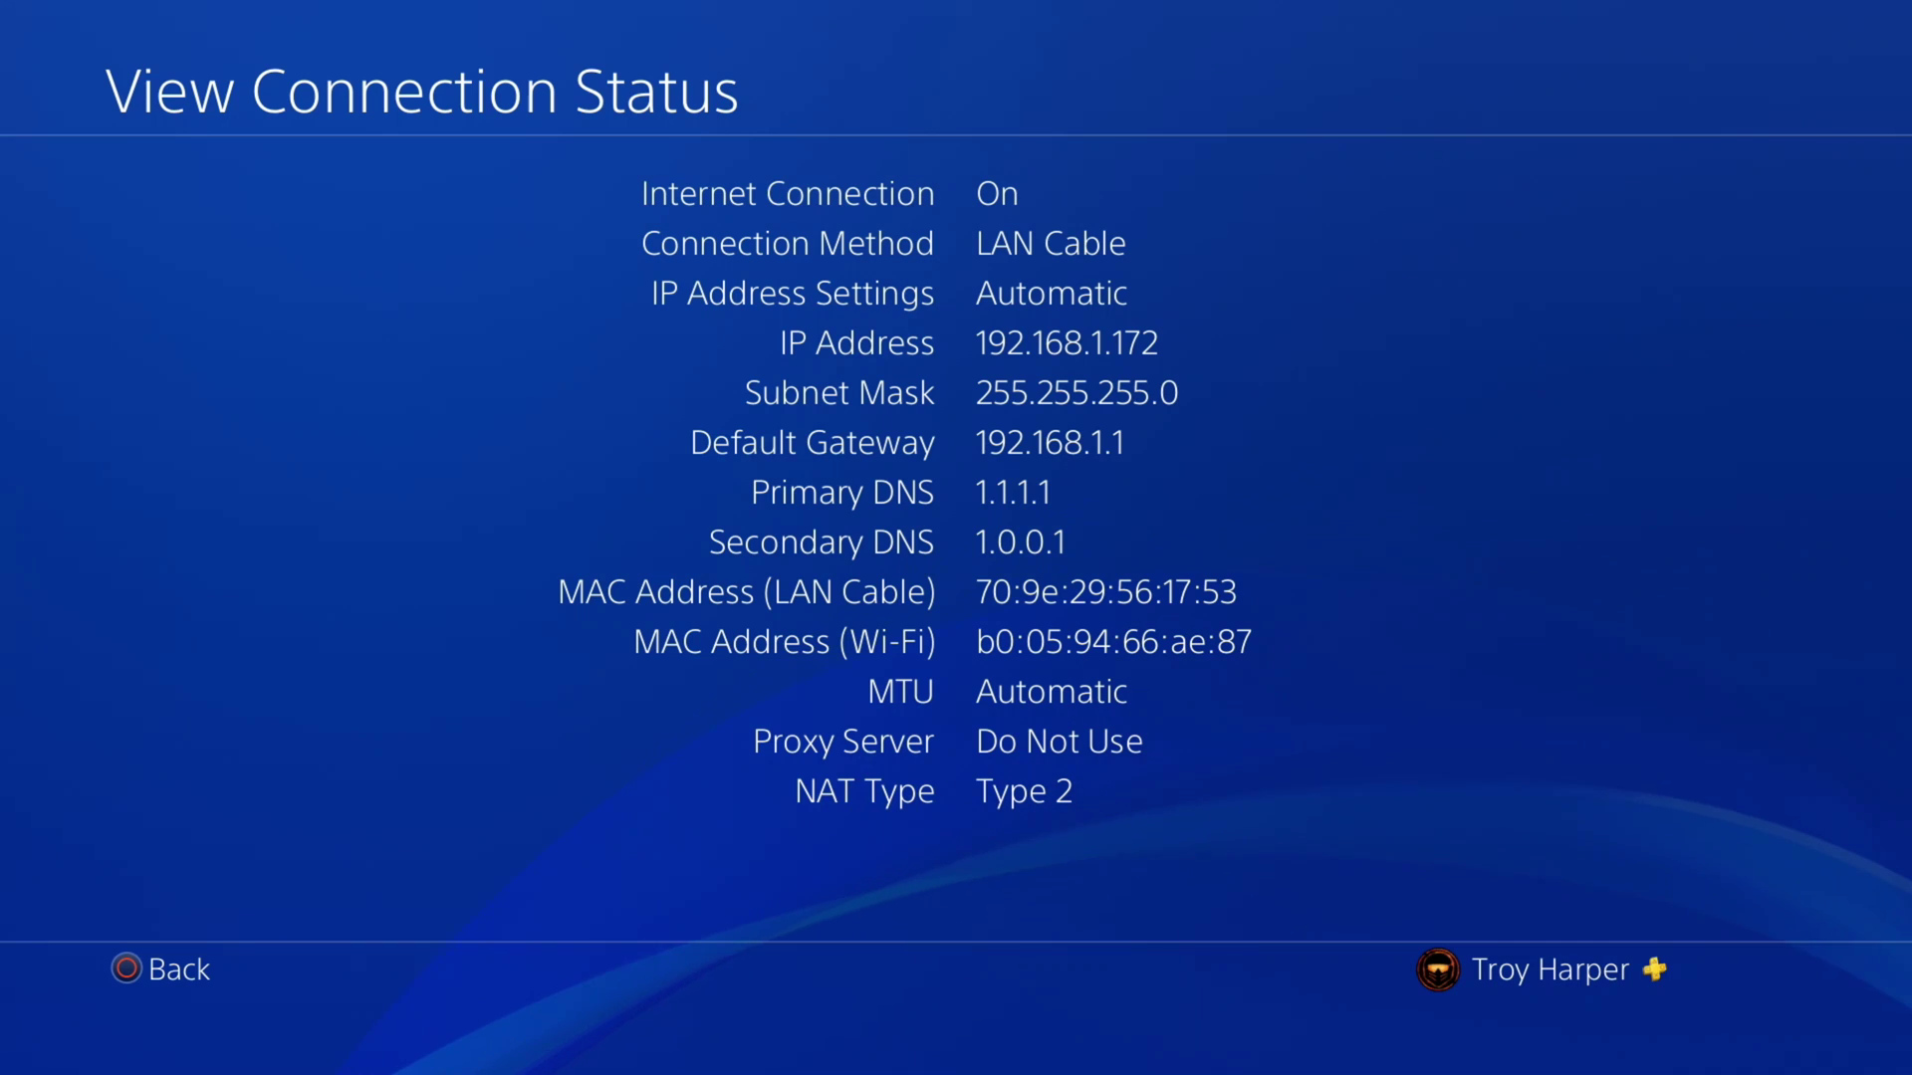
Leave the connection status screen showing DNS 1.1.1.1 and 1.0.0.1, returning to Network.
key("Escape")
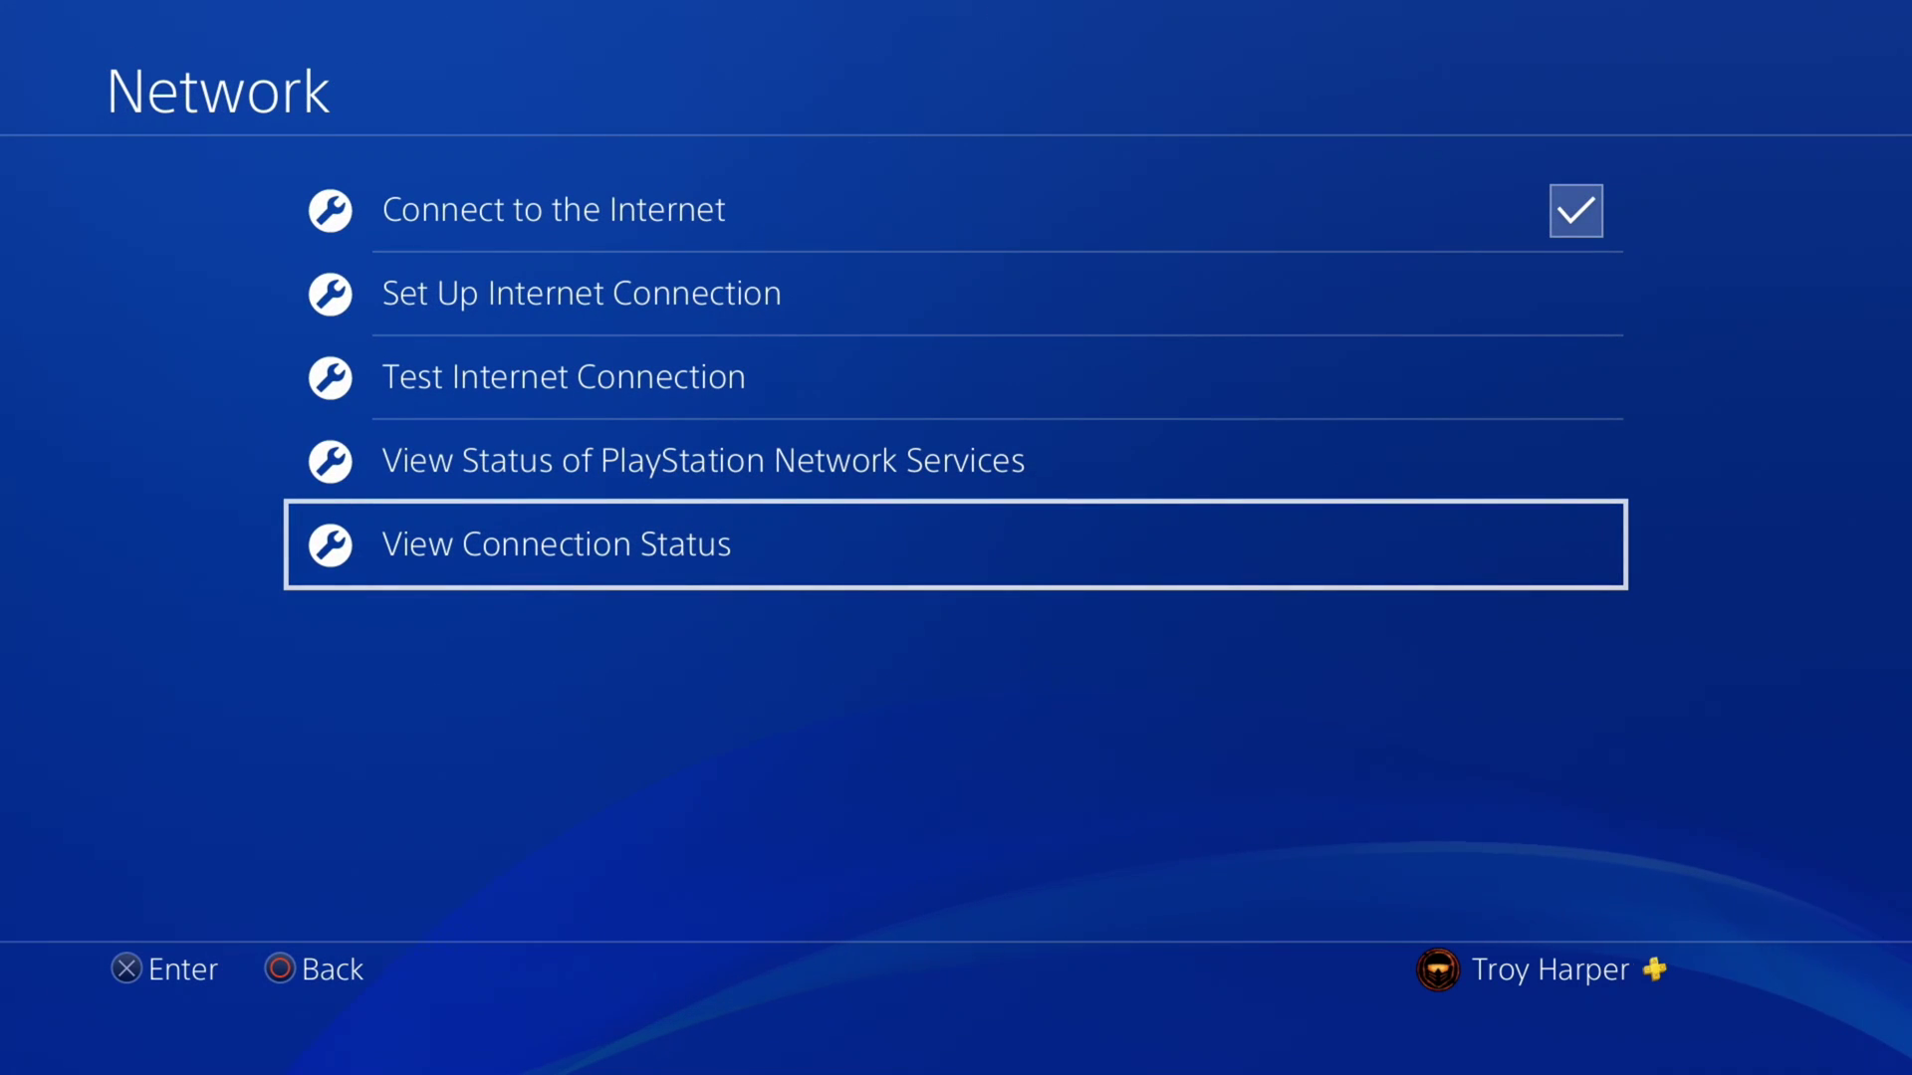